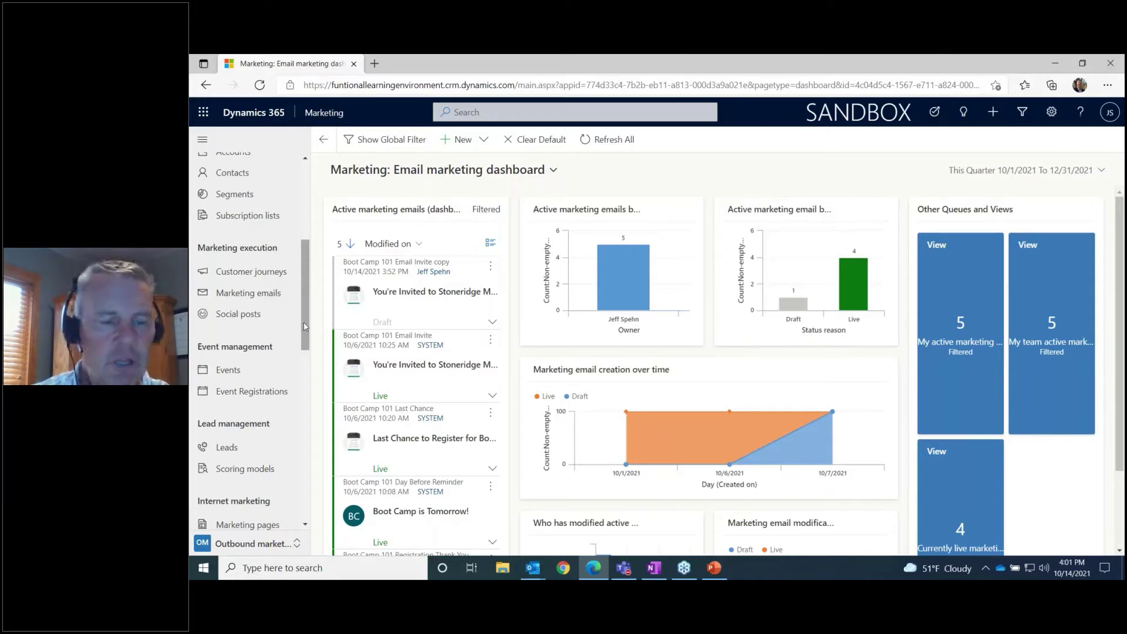
Open the segments list and sort it by creation date from newest to oldest
left_click_drag(305, 327, 312, 266)
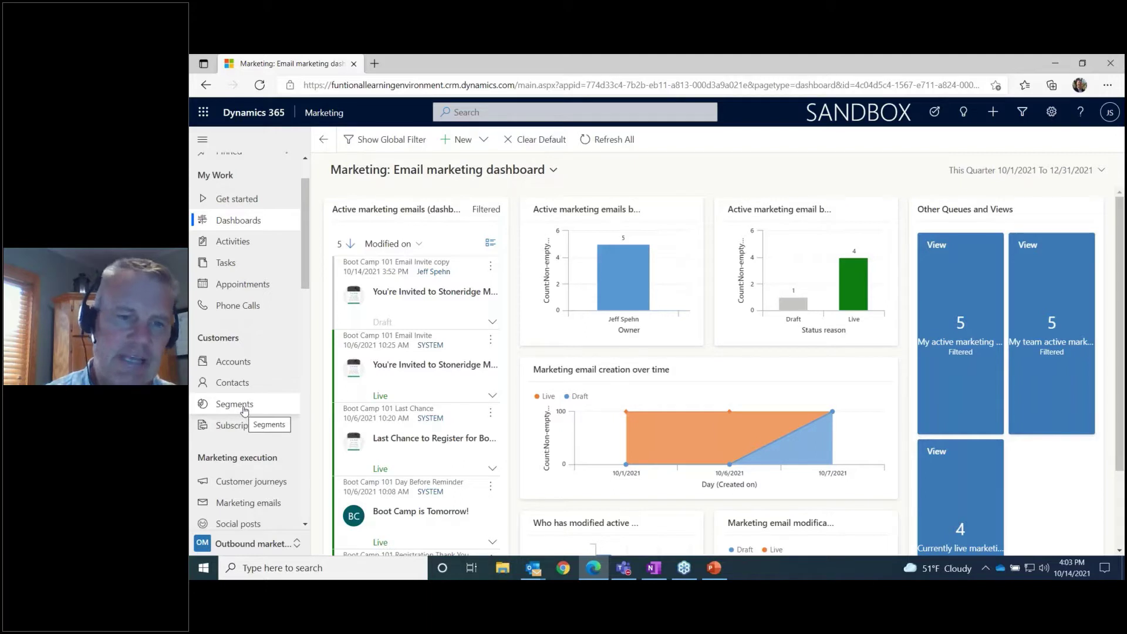
left_click(244, 409)
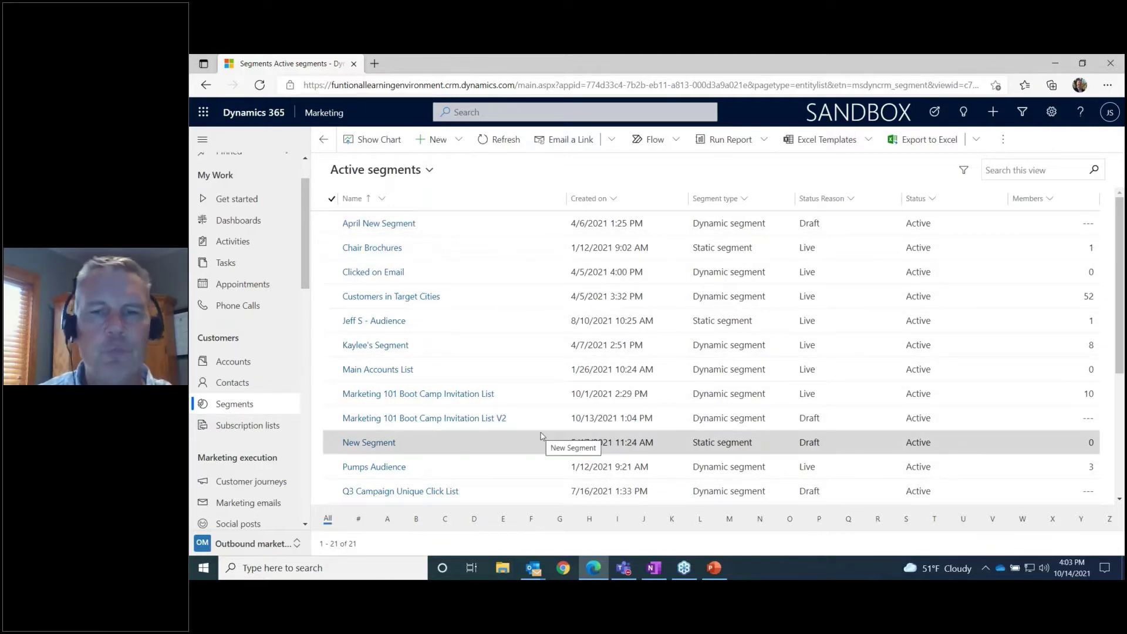
left_click(613, 199)
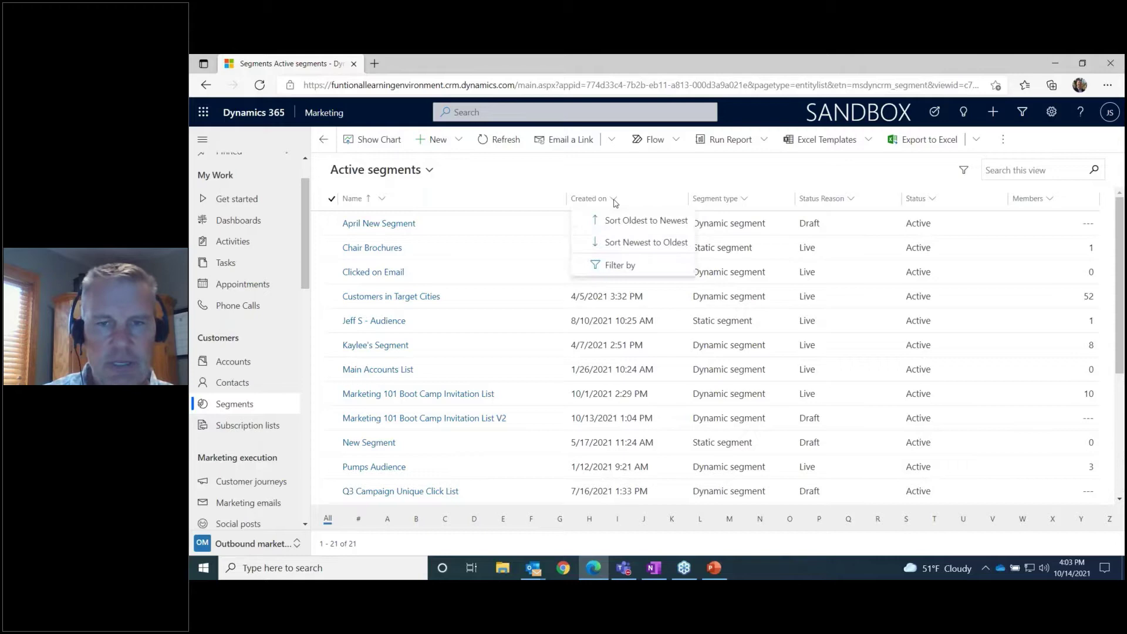
left_click(632, 243)
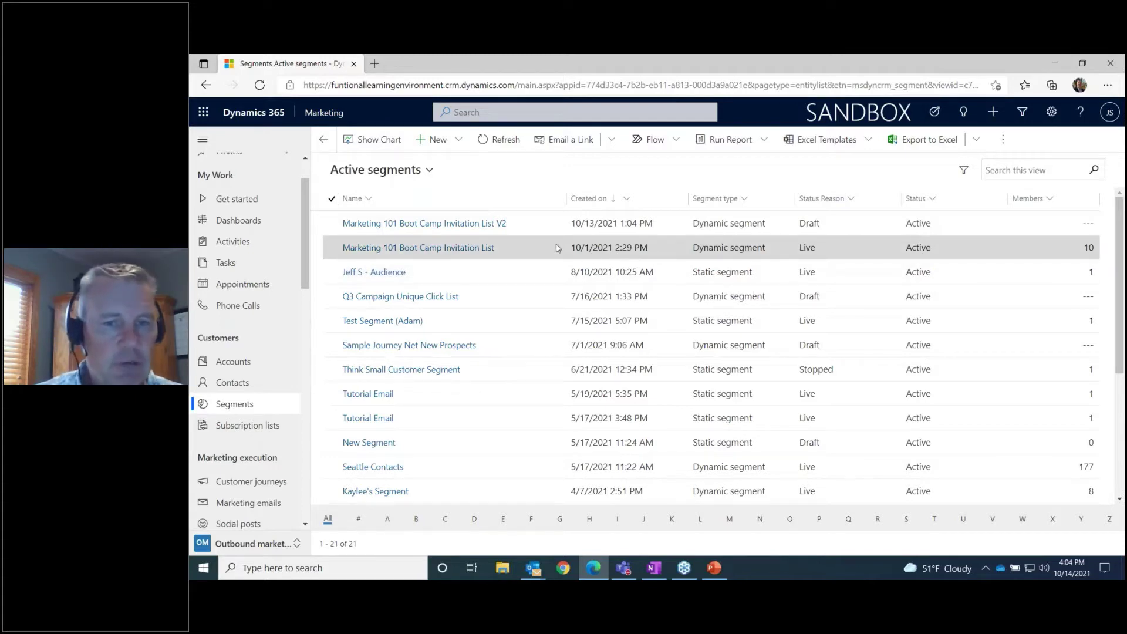
Open the Marketing 101 Boot Camp Invitation List V2 segment and browse the attributes available for its Job Title condition
left_click(450, 224)
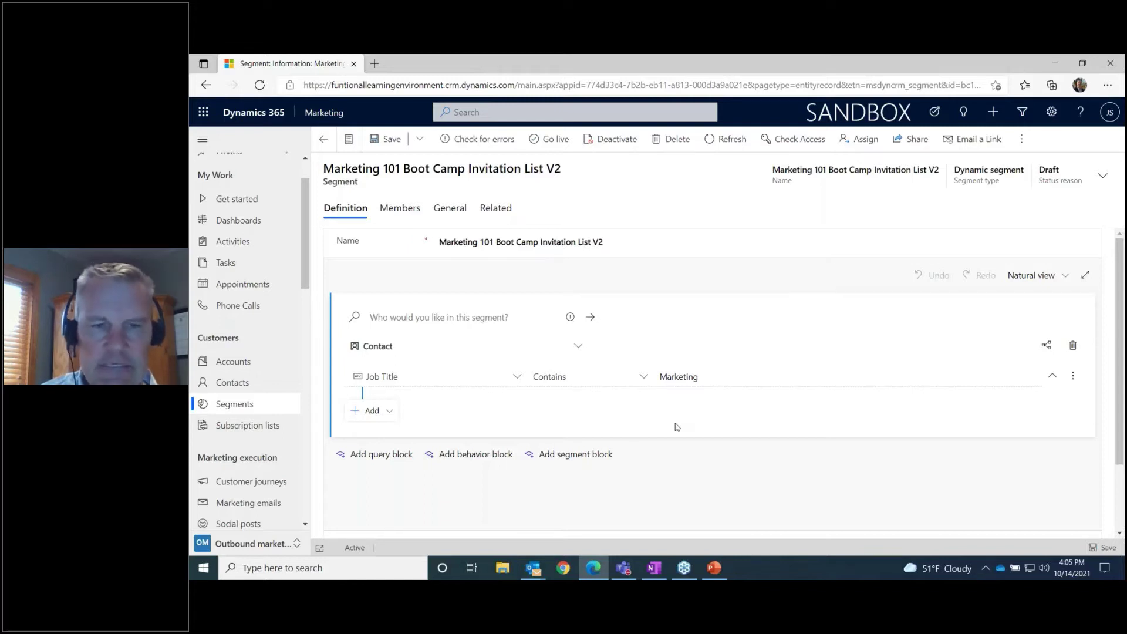
left_click(517, 376)
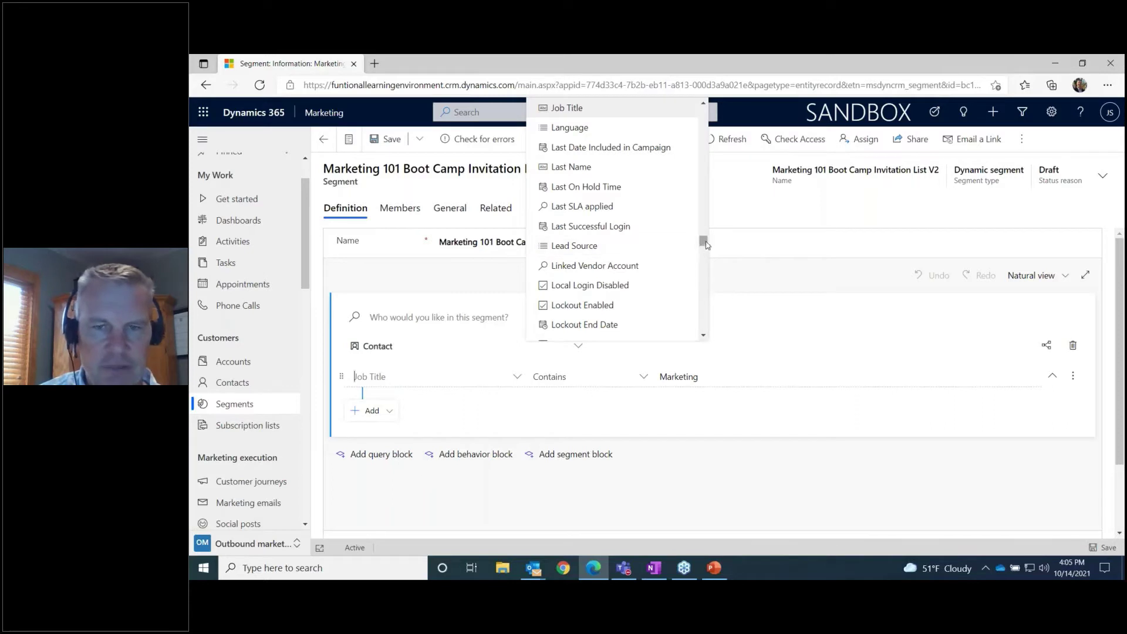
scroll(707, 247, "down", 1)
left_click_drag(707, 246, 707, 274)
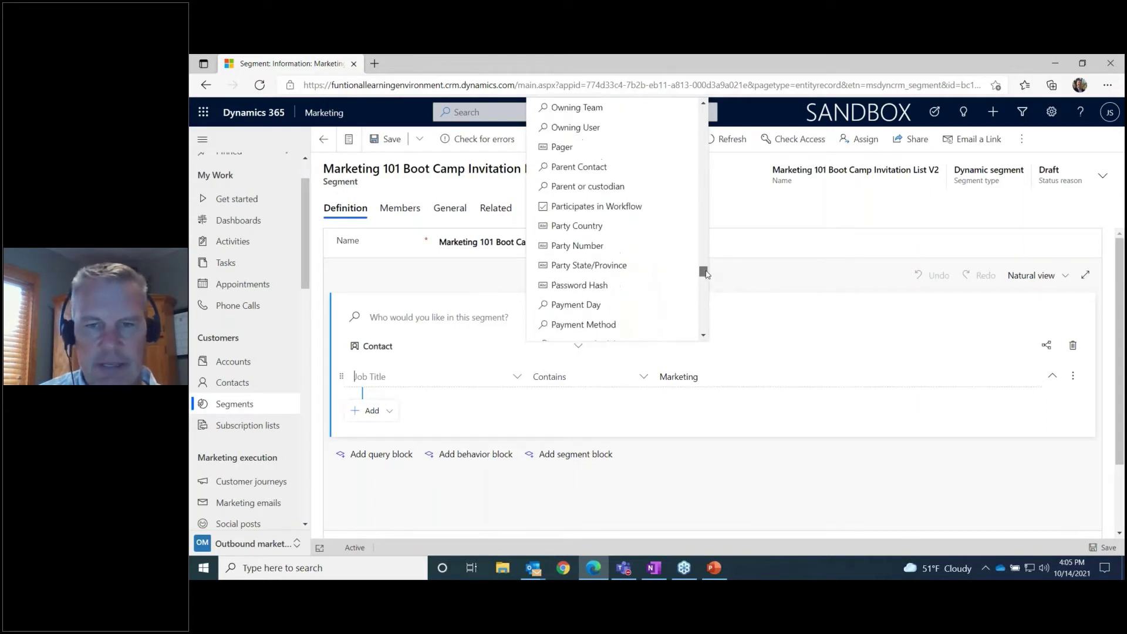
left_click(780, 419)
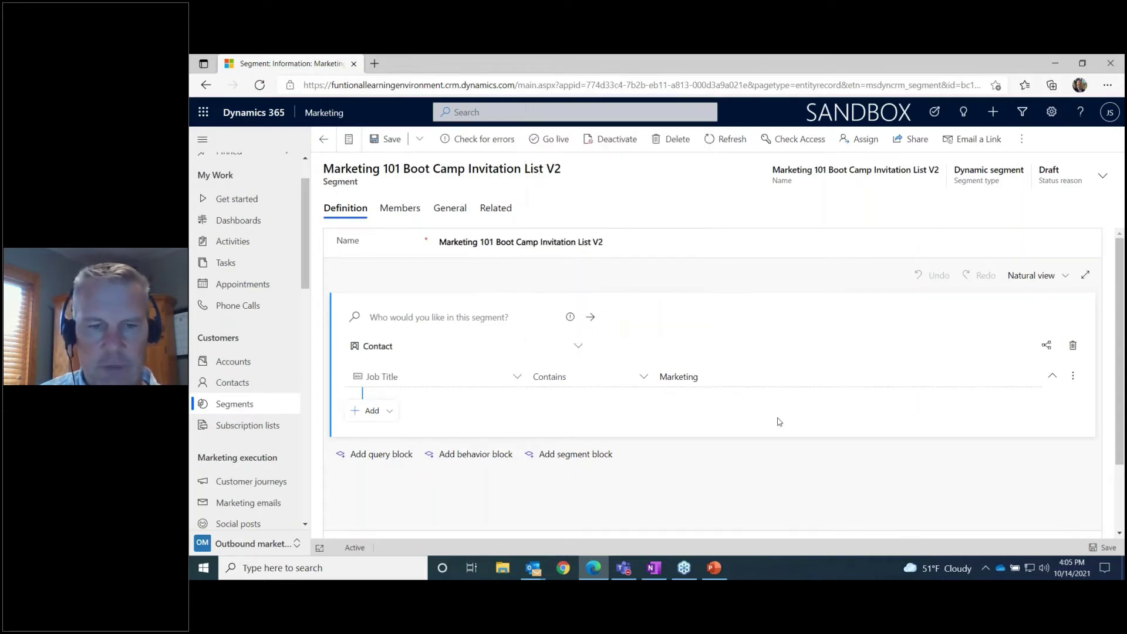
Add a related entity row to the segment's Contact query and browse the related entities it offers
left_click(390, 413)
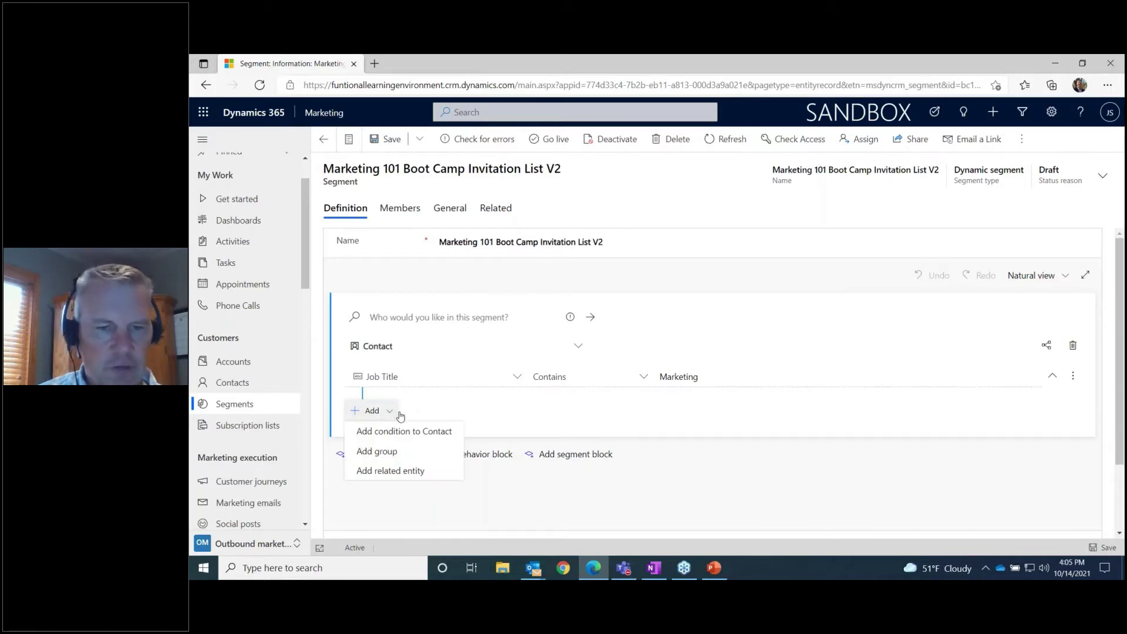
left_click(401, 473)
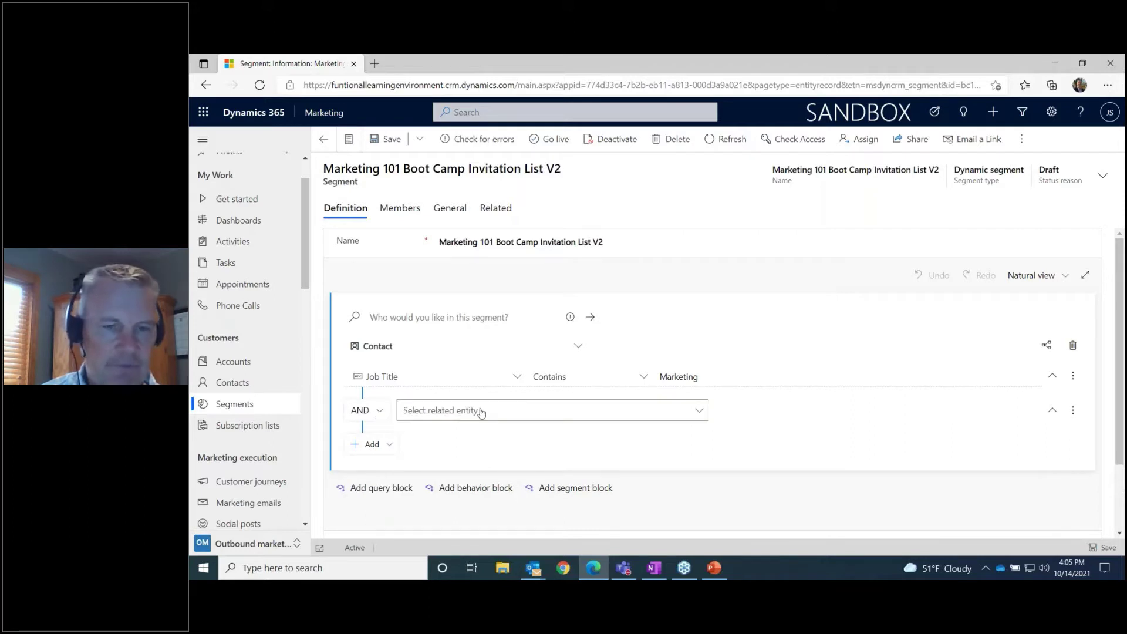
left_click(699, 412)
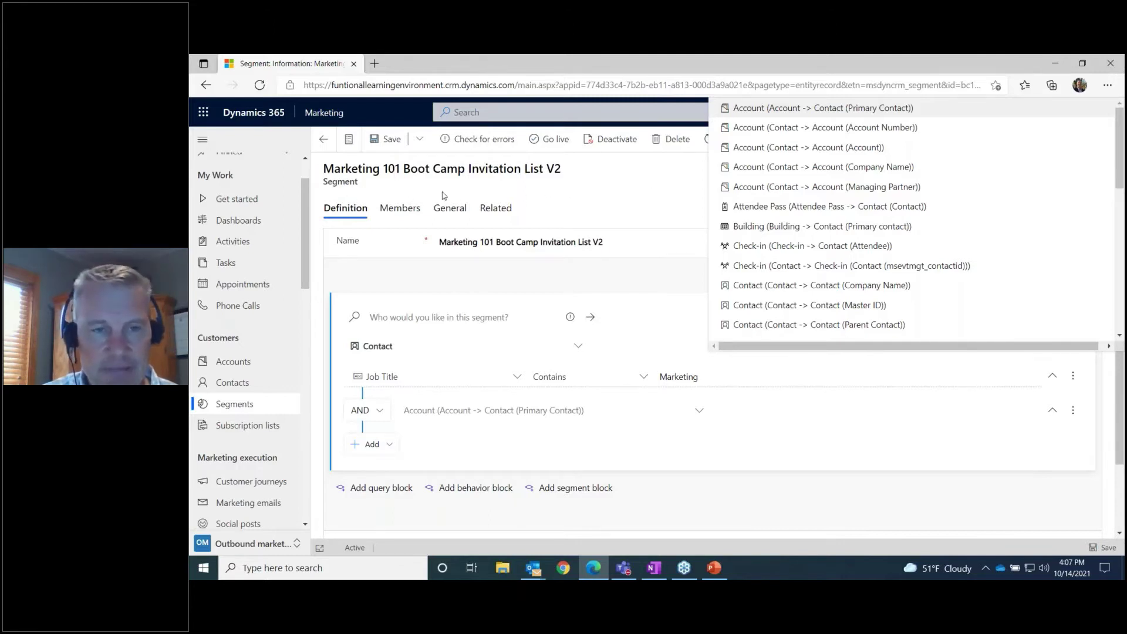
left_click(608, 206)
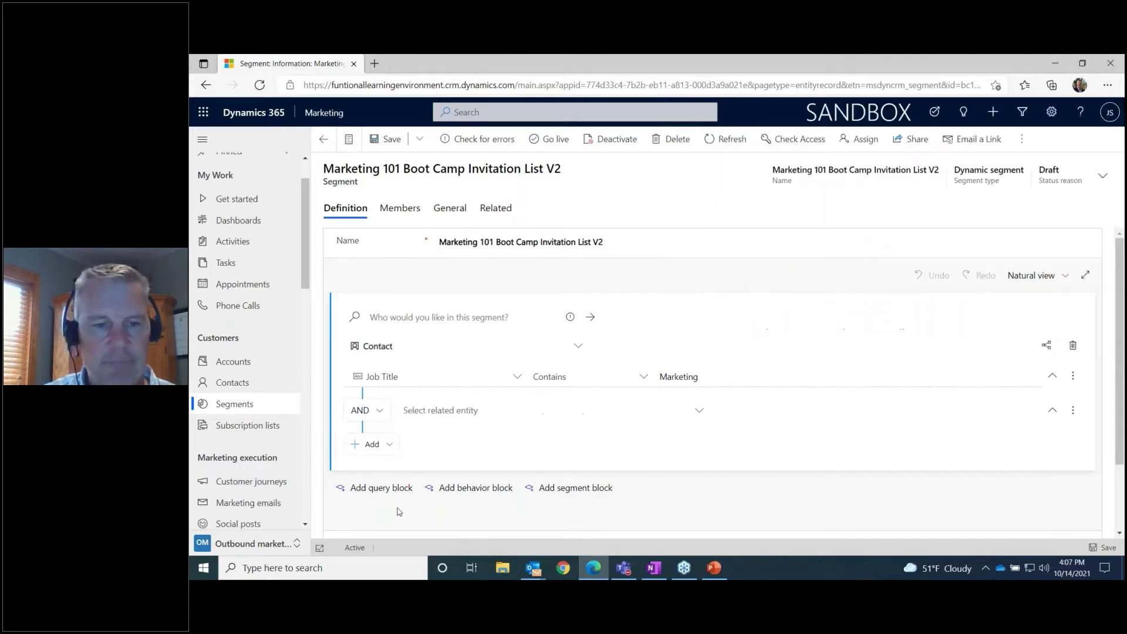
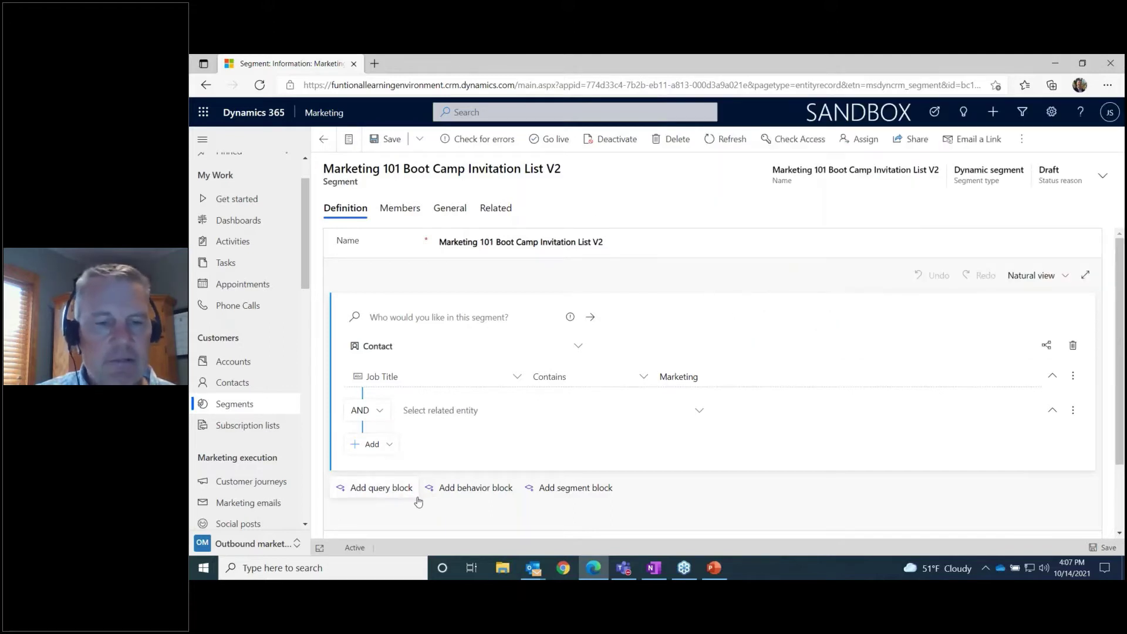
Add a behavior block to the segment and browse the interaction types it offers
left_click(472, 495)
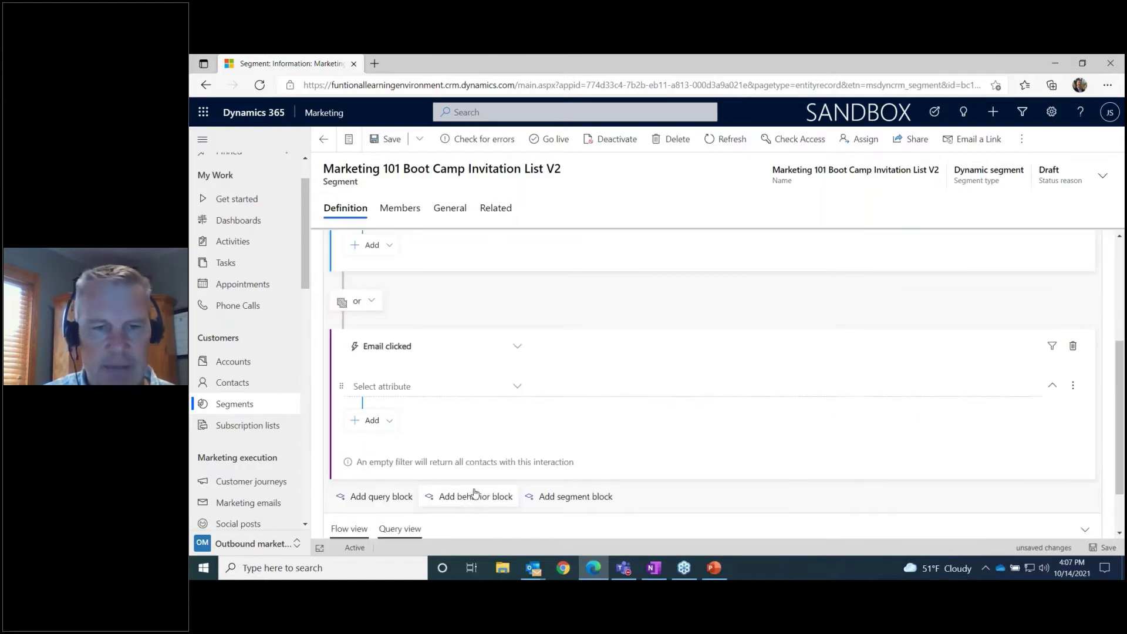
left_click(517, 348)
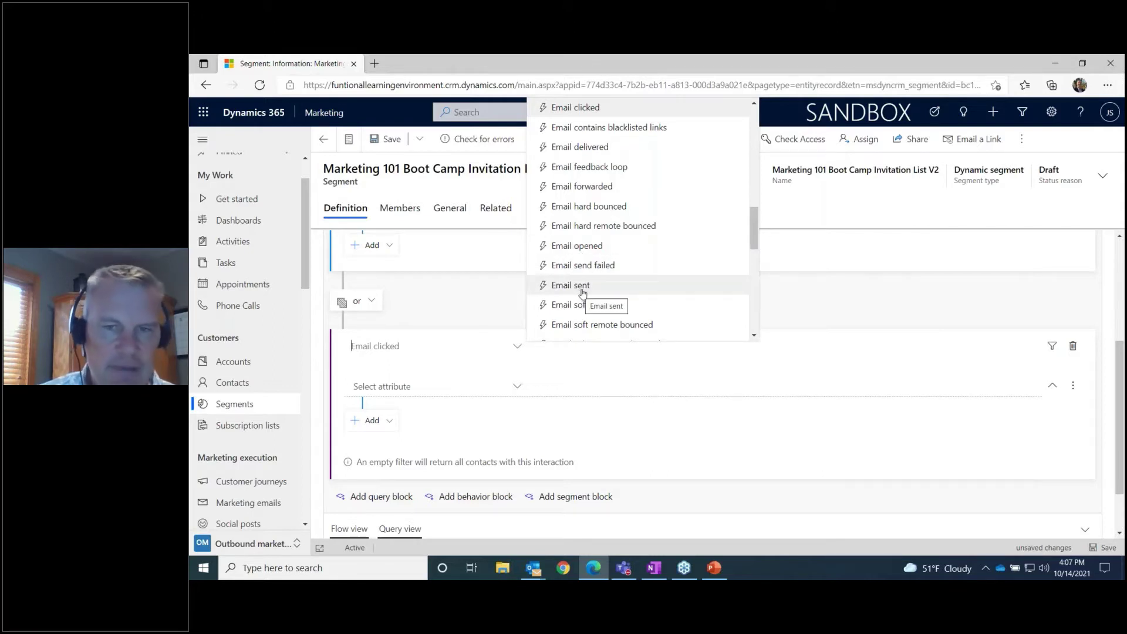
left_click_drag(756, 233, 756, 257)
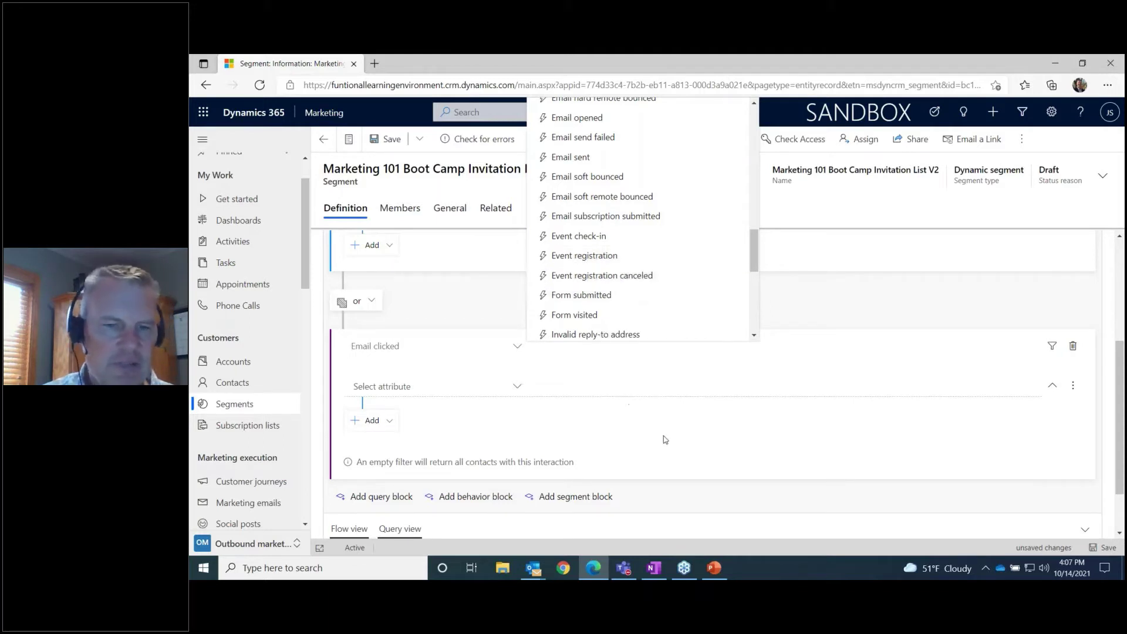
left_click(773, 420)
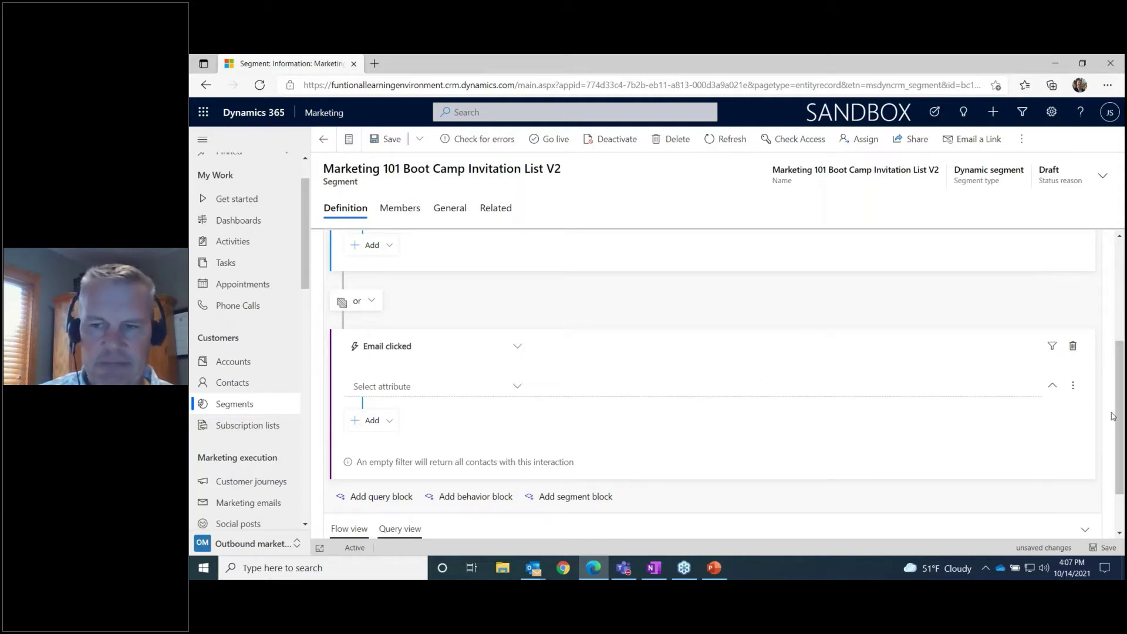
Return to the segments list and review the members of the Marketing 101 Boot Camp Invitation List segment
left_click_drag(1120, 427, 1120, 325)
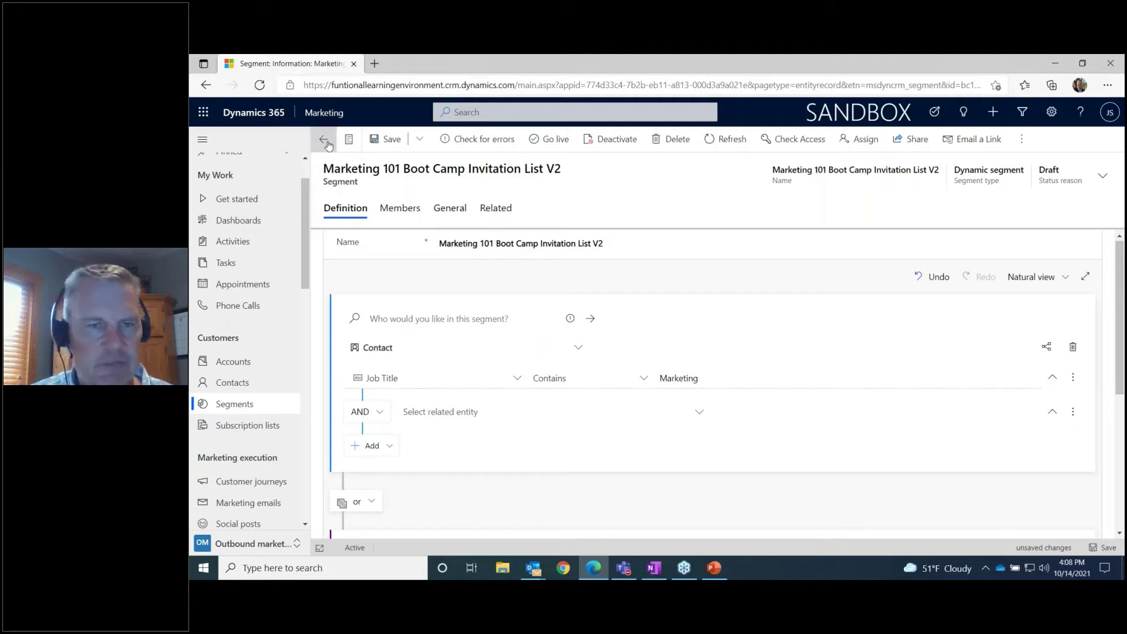
key("ctrl+s")
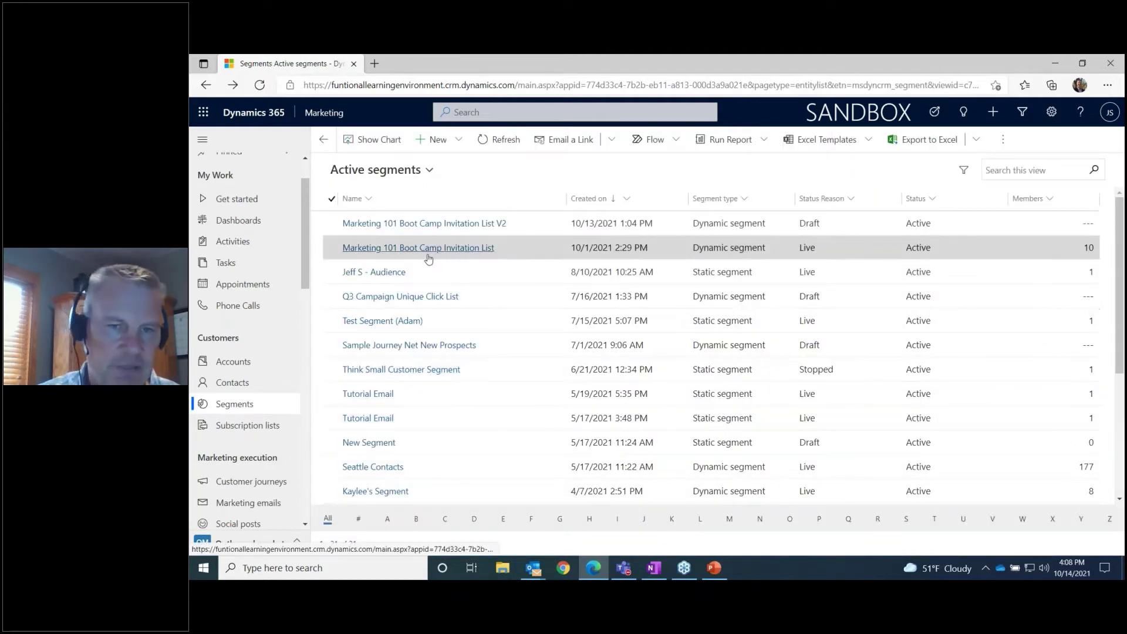
left_click(428, 254)
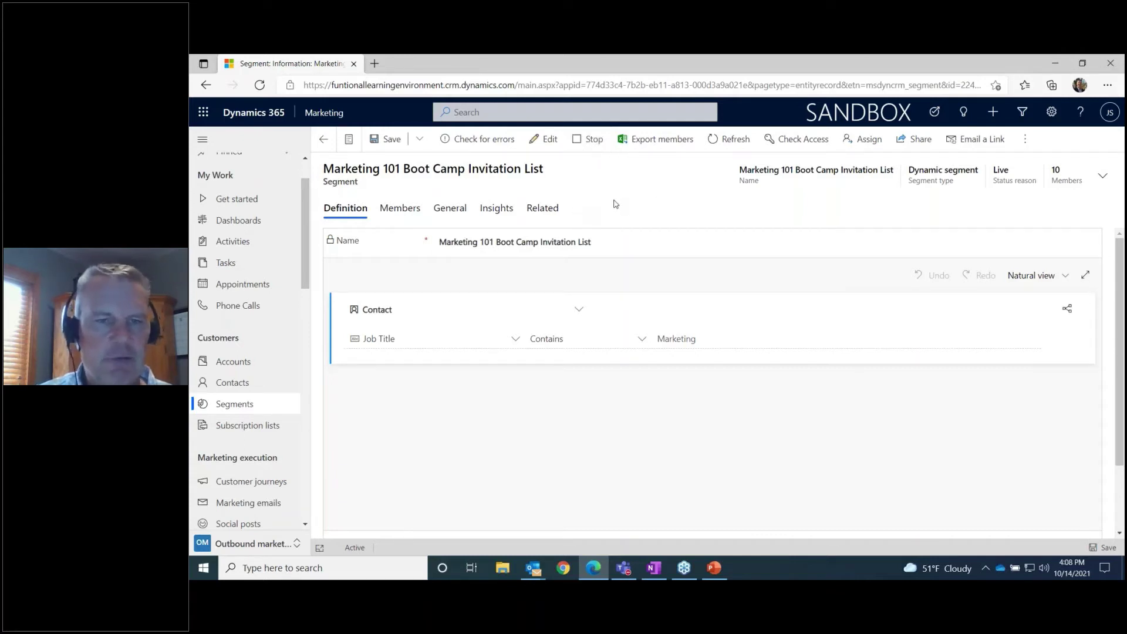
left_click(405, 210)
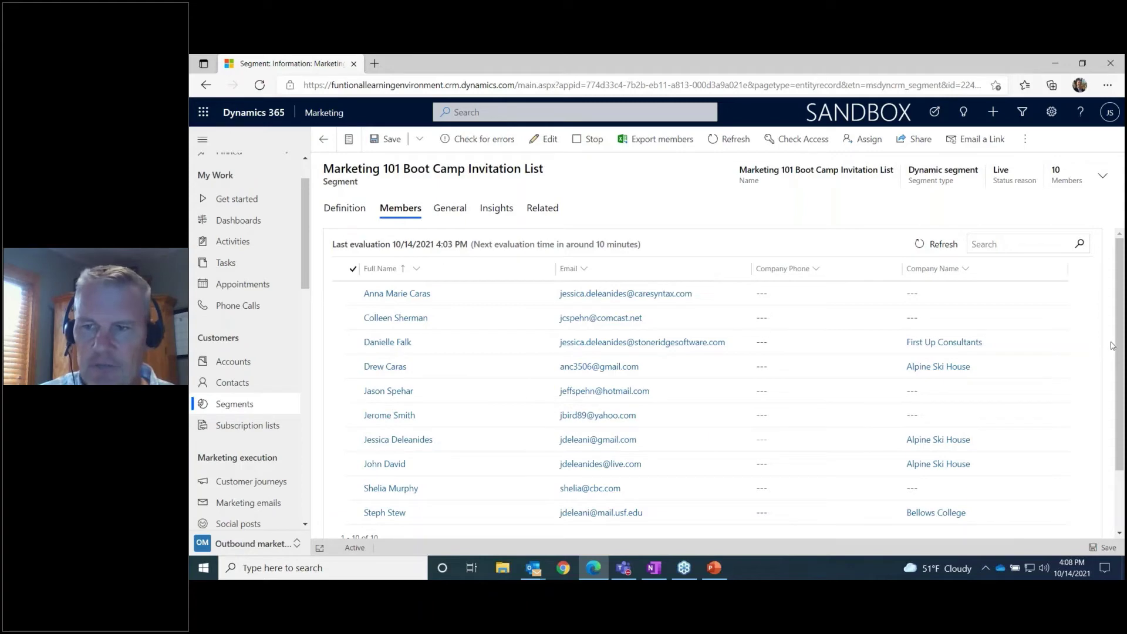
left_click_drag(1120, 340, 1122, 373)
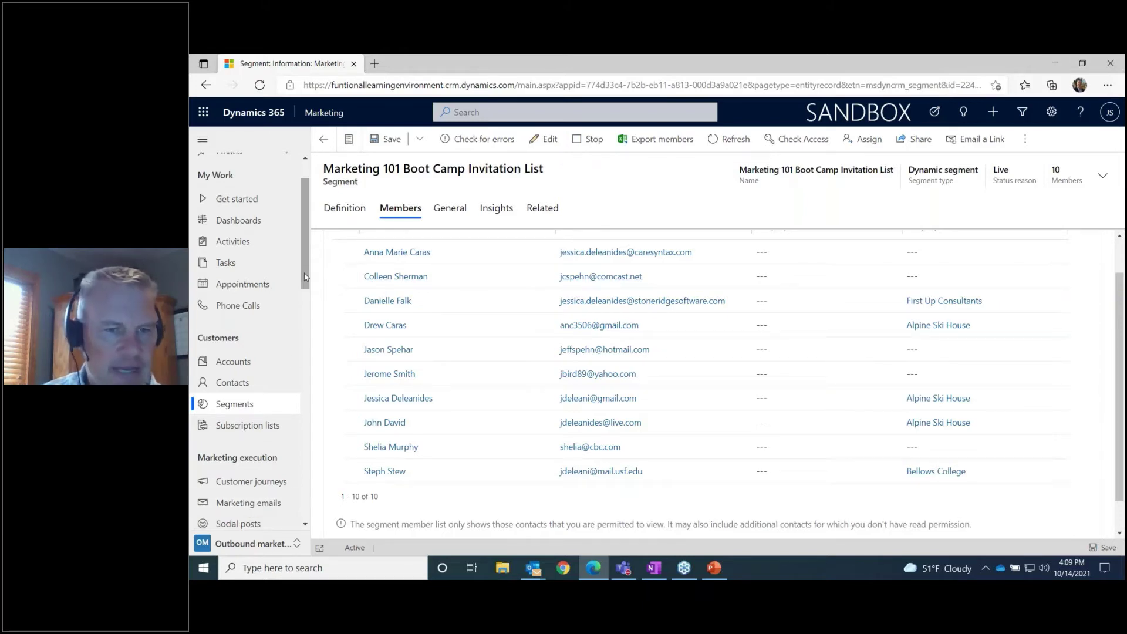
Open the list of active marketing emails
left_click_drag(305, 277, 304, 313)
left_click(247, 381)
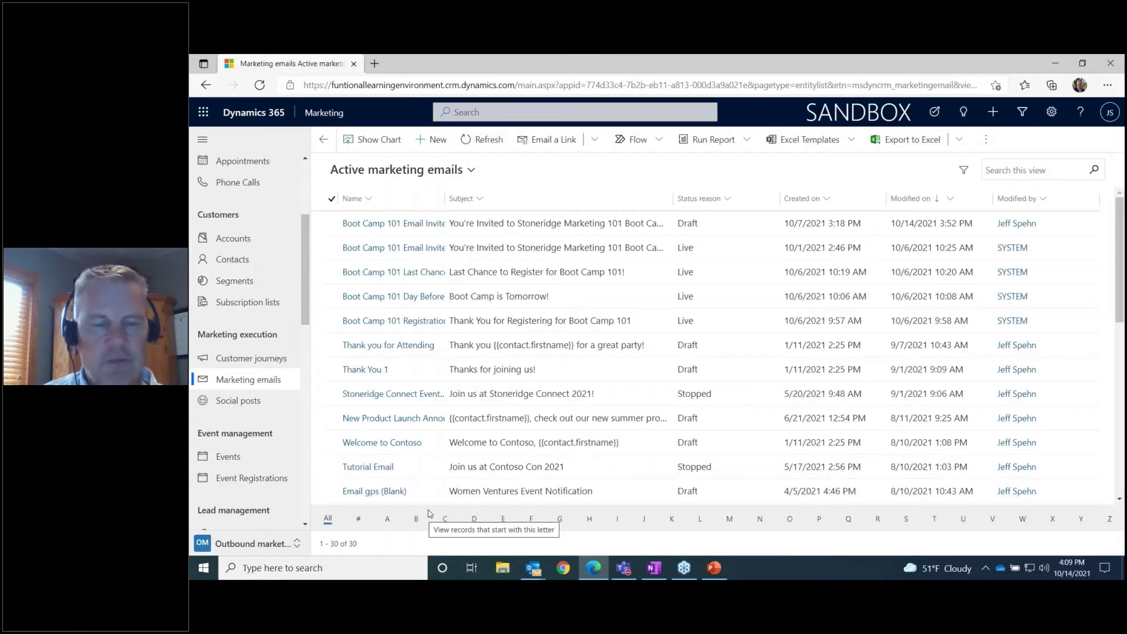
Start a new marketing email to view the template gallery, dismiss it, and go back to the marketing emails list
left_click(429, 140)
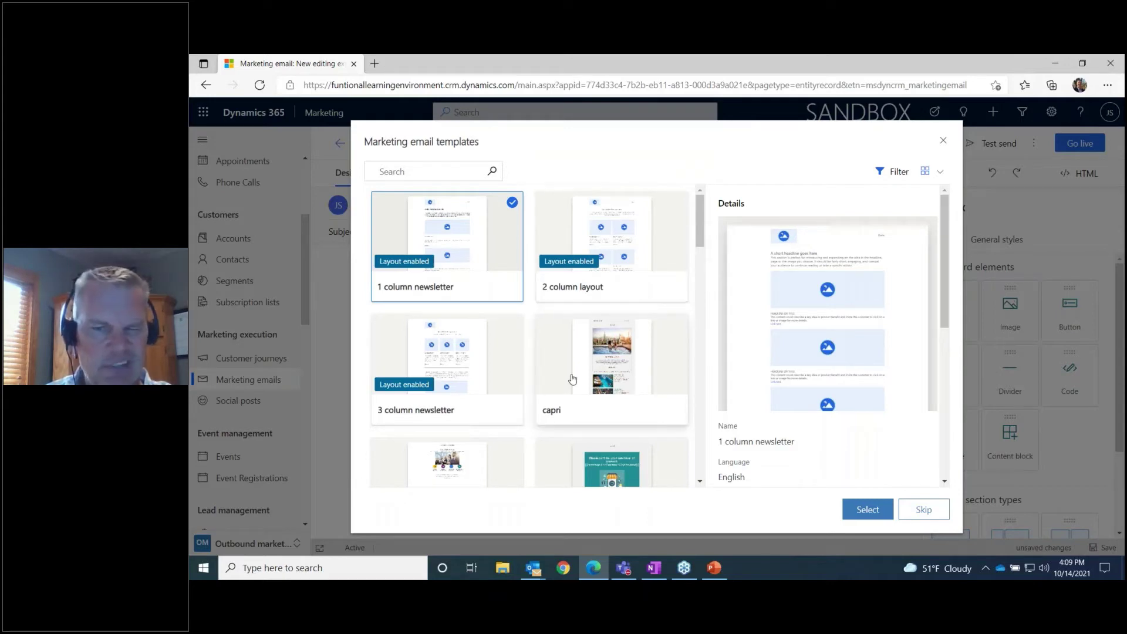
left_click(942, 143)
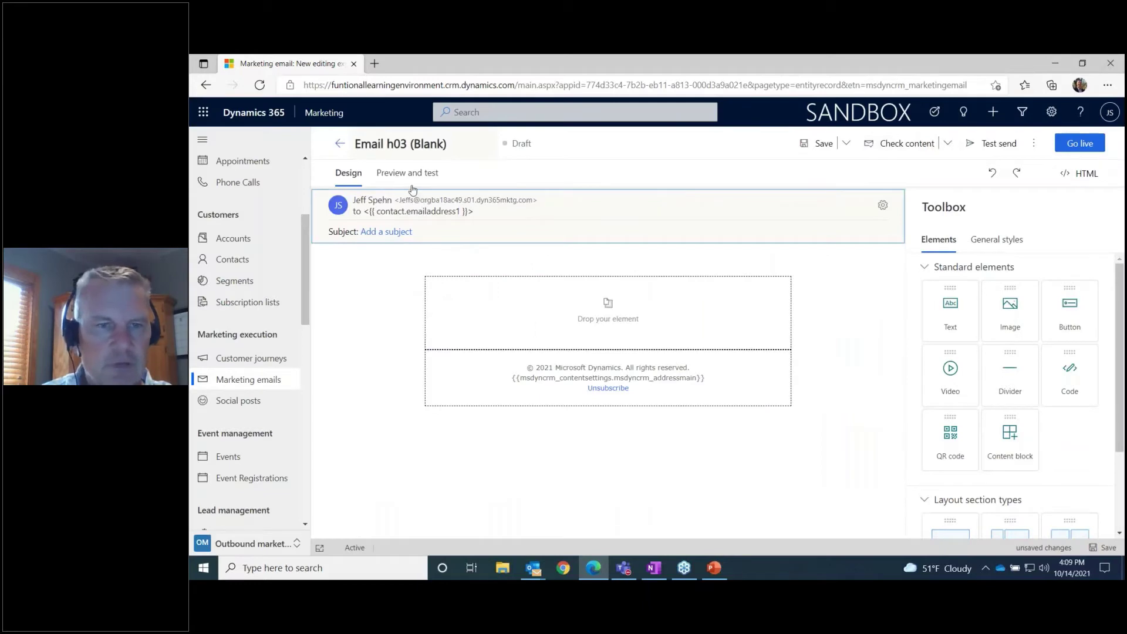
left_click(296, 380)
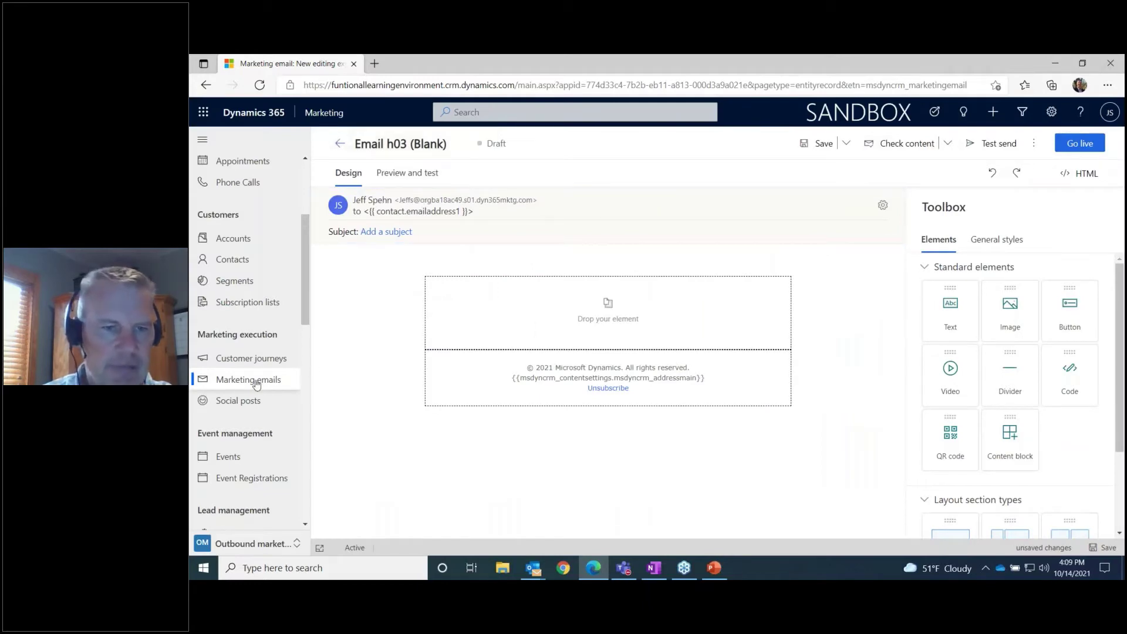
left_click(732, 388)
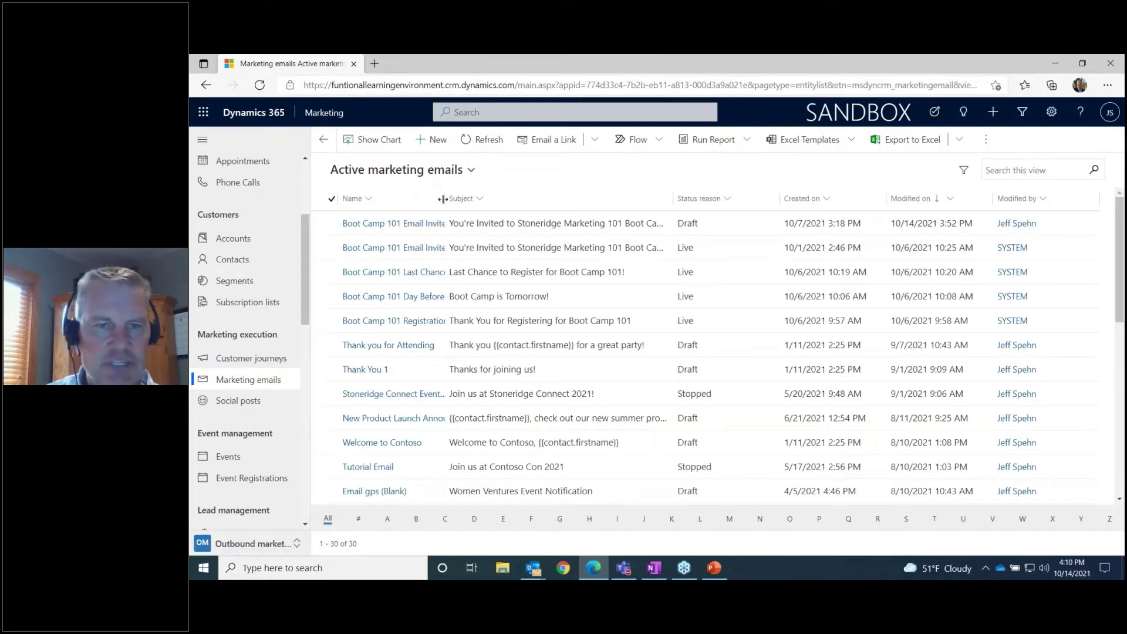
Widen the Name column and open the Boot Camp 101 Email Invite copy email to review its design
left_click_drag(445, 202, 500, 202)
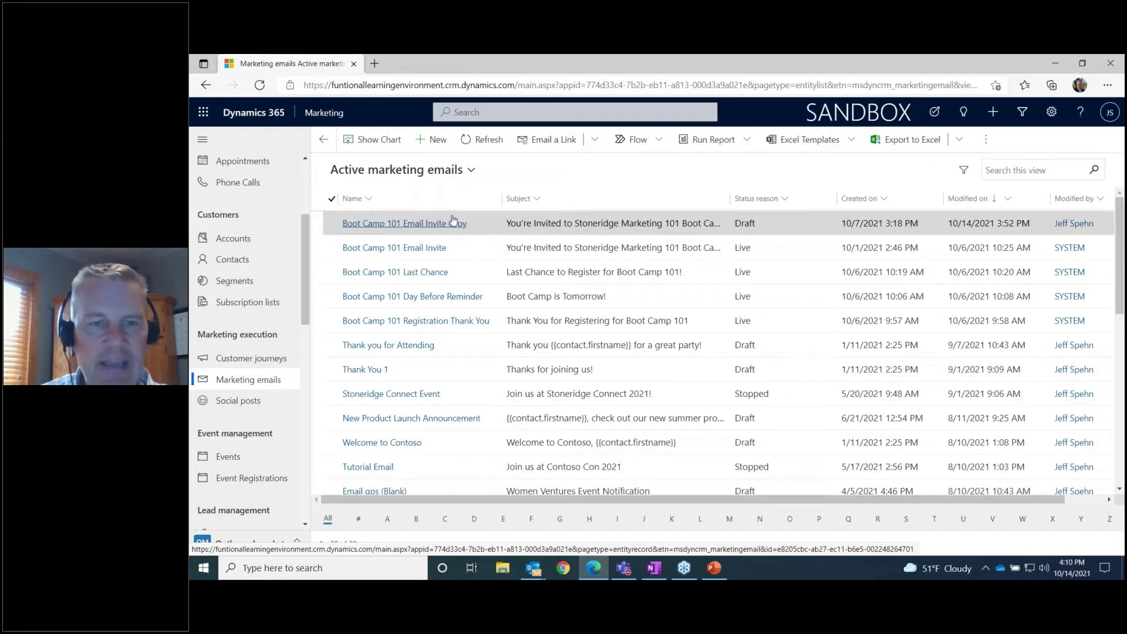
left_click(403, 228)
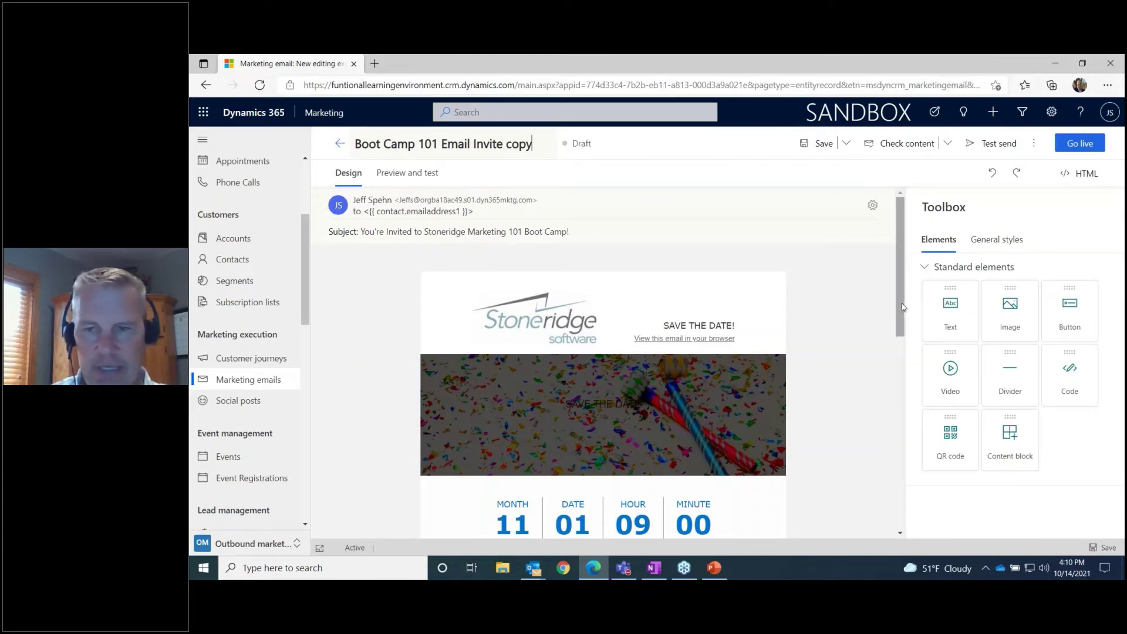
left_click_drag(900, 304, 901, 347)
left_click_drag(900, 349, 901, 350)
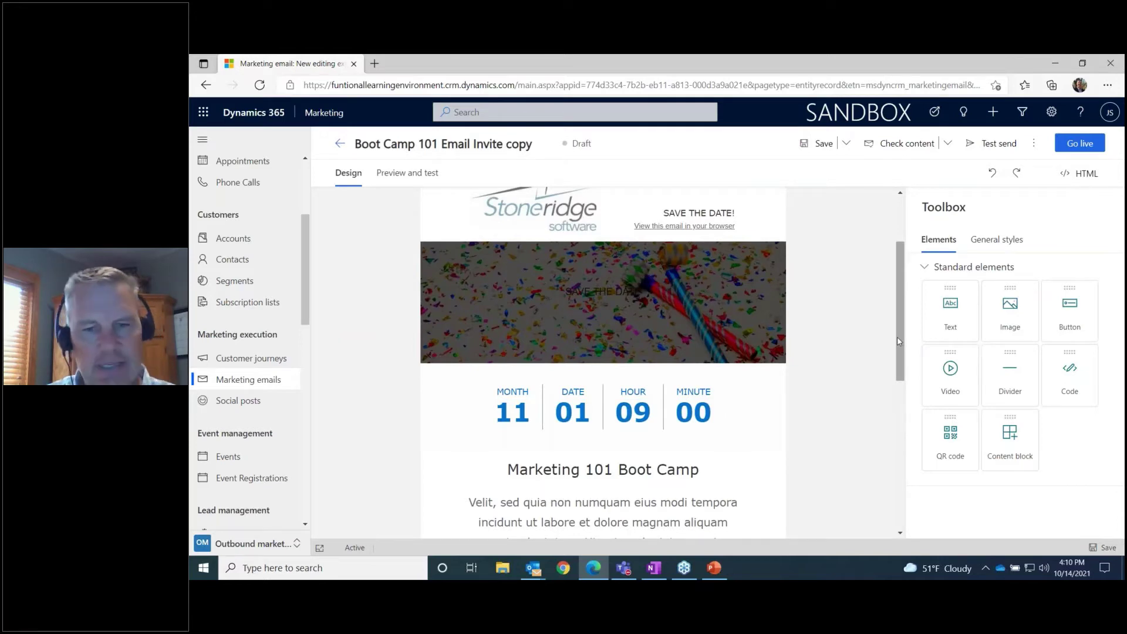
left_click_drag(897, 337, 906, 449)
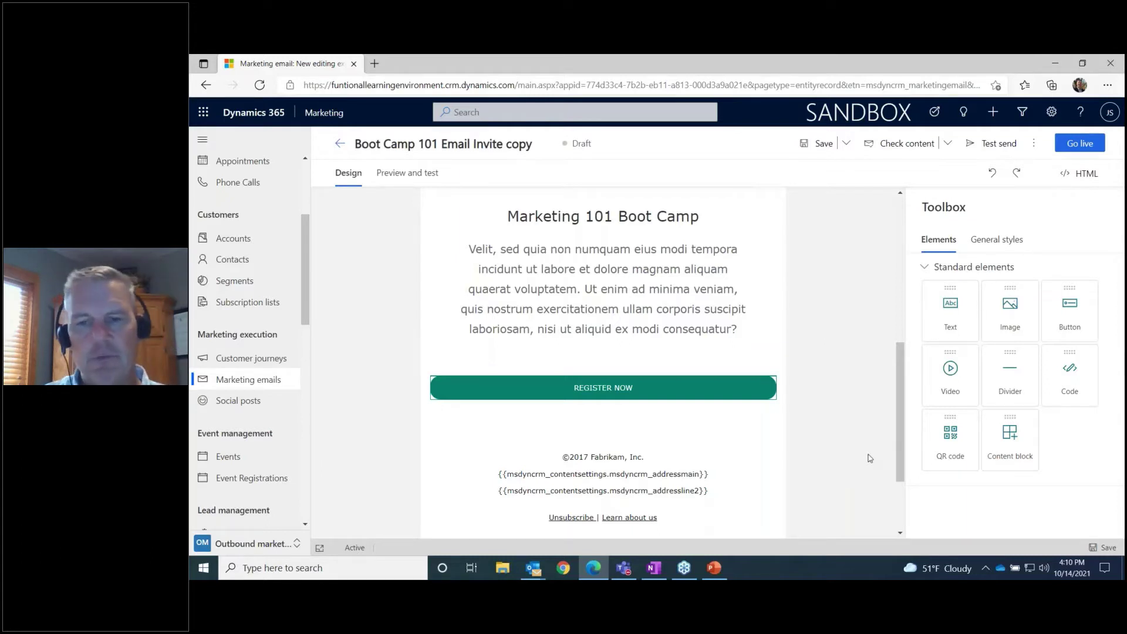
Add a Button element directly below the Marketing 101 Boot Camp heading and check it in the desktop preview
left_click_drag(902, 430, 921, 368)
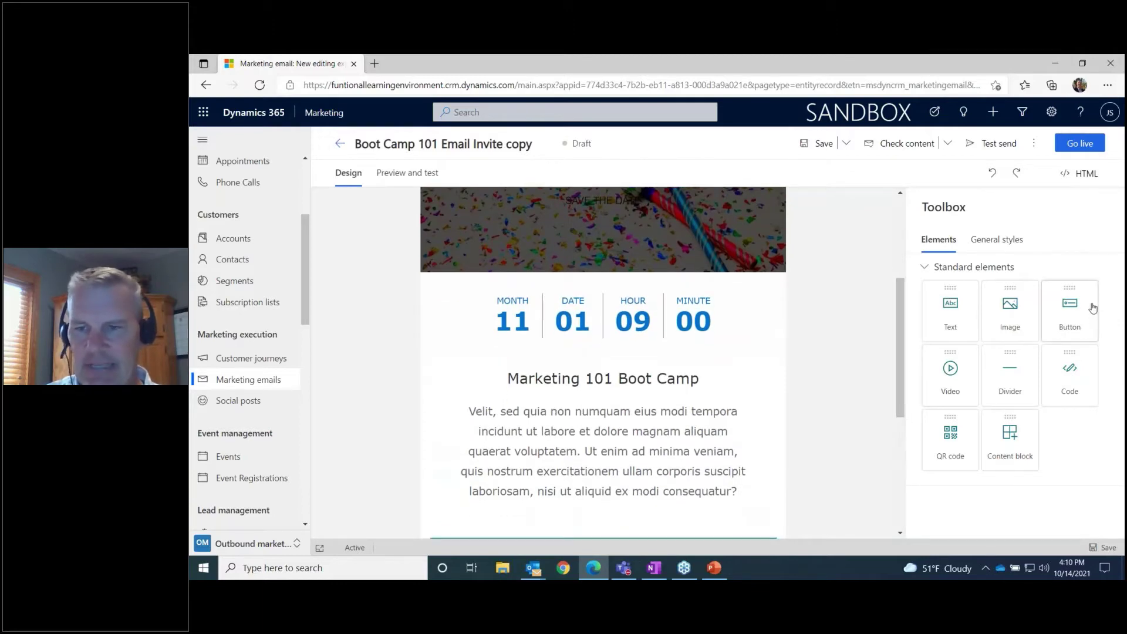
left_click_drag(1072, 311, 604, 402)
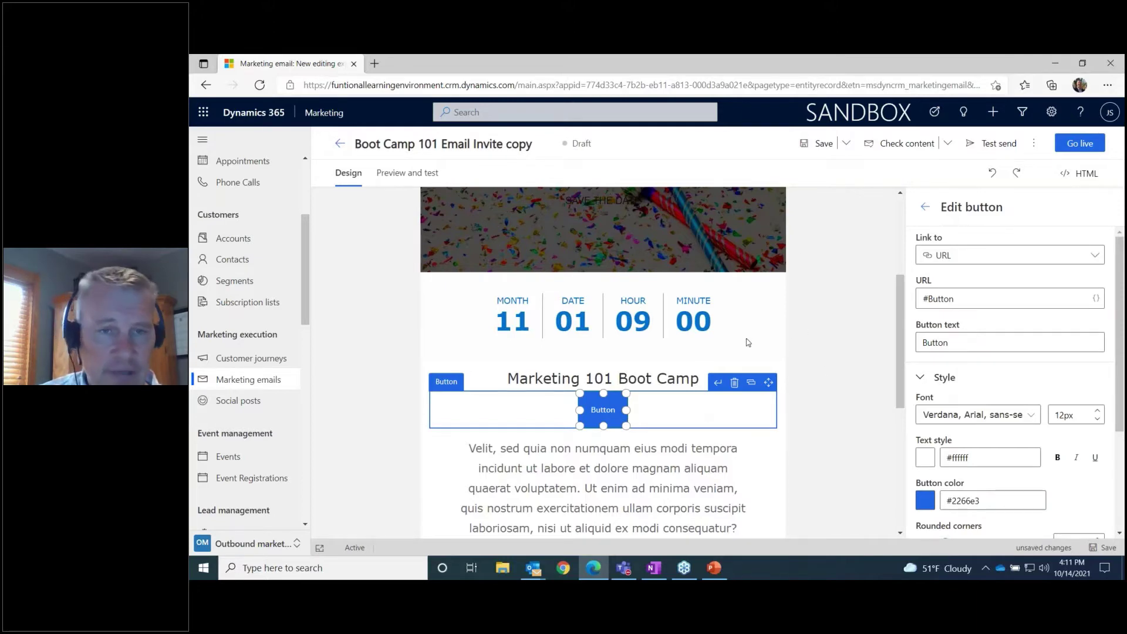
left_click(404, 175)
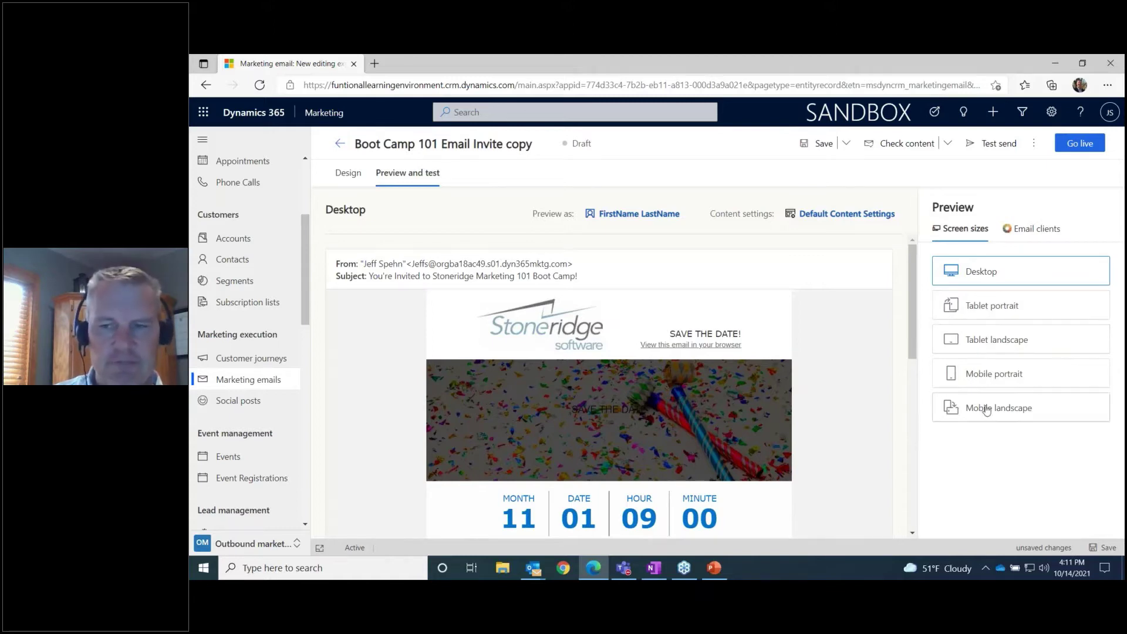
left_click_drag(915, 343, 916, 394)
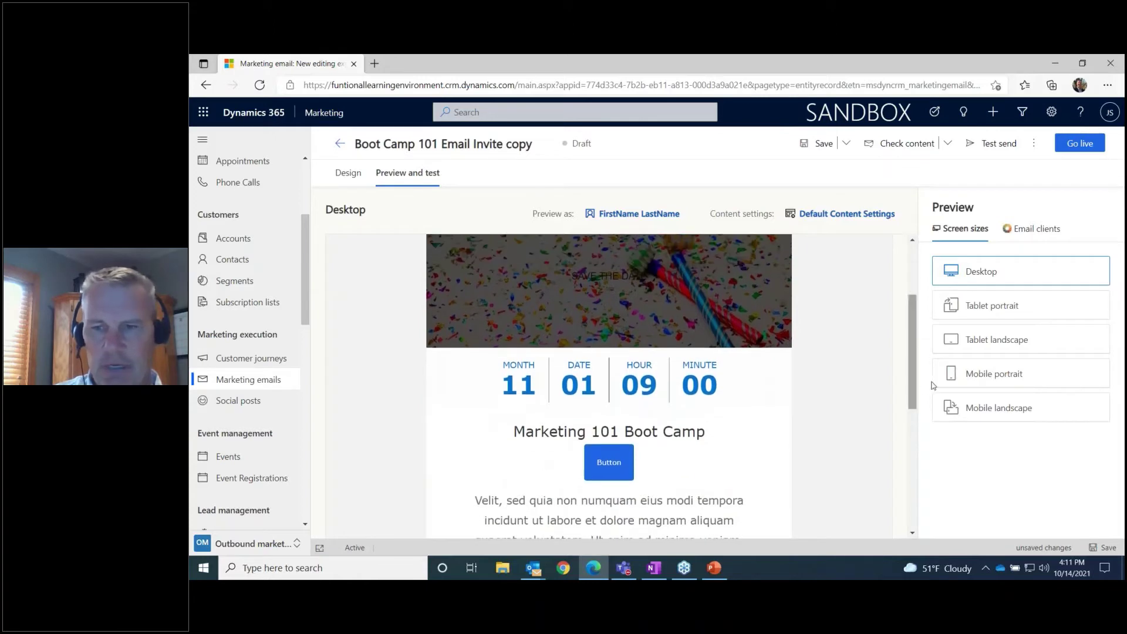
Preview the whole invitation email in the mobile portrait and mobile landscape screen sizes
left_click(984, 380)
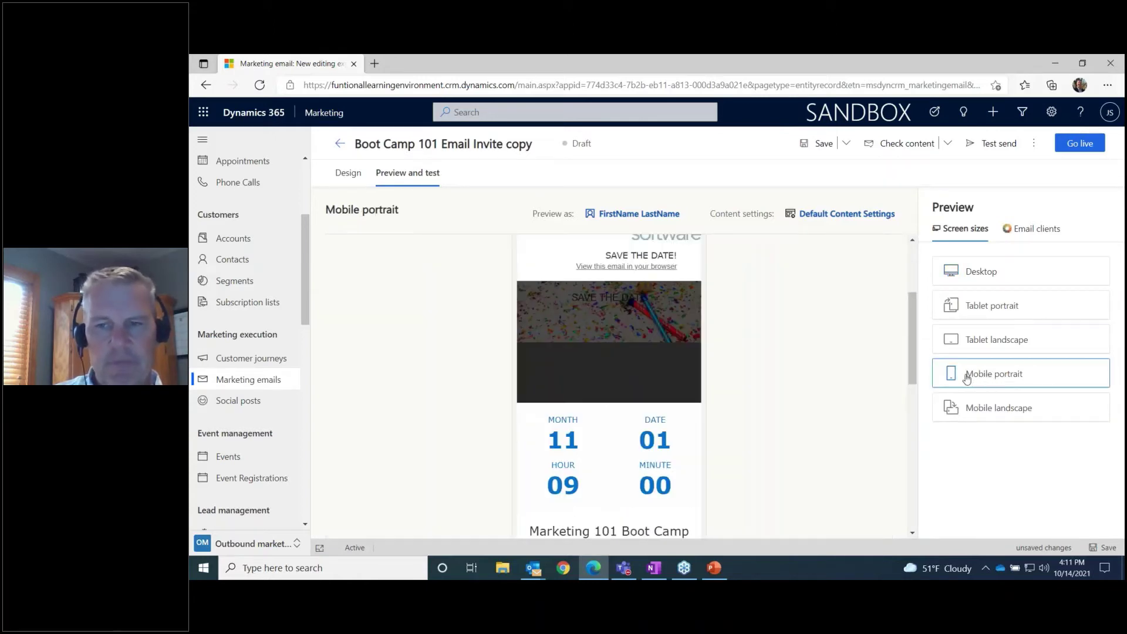
left_click_drag(915, 354, 916, 412)
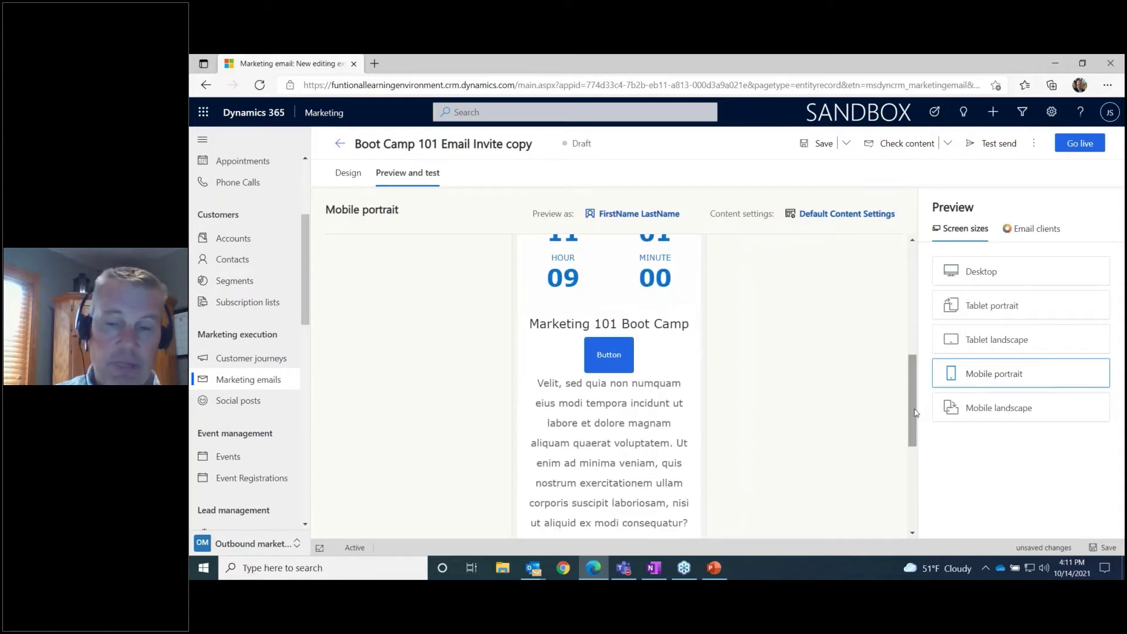
left_click(983, 414)
scroll(913, 399, "down", 2)
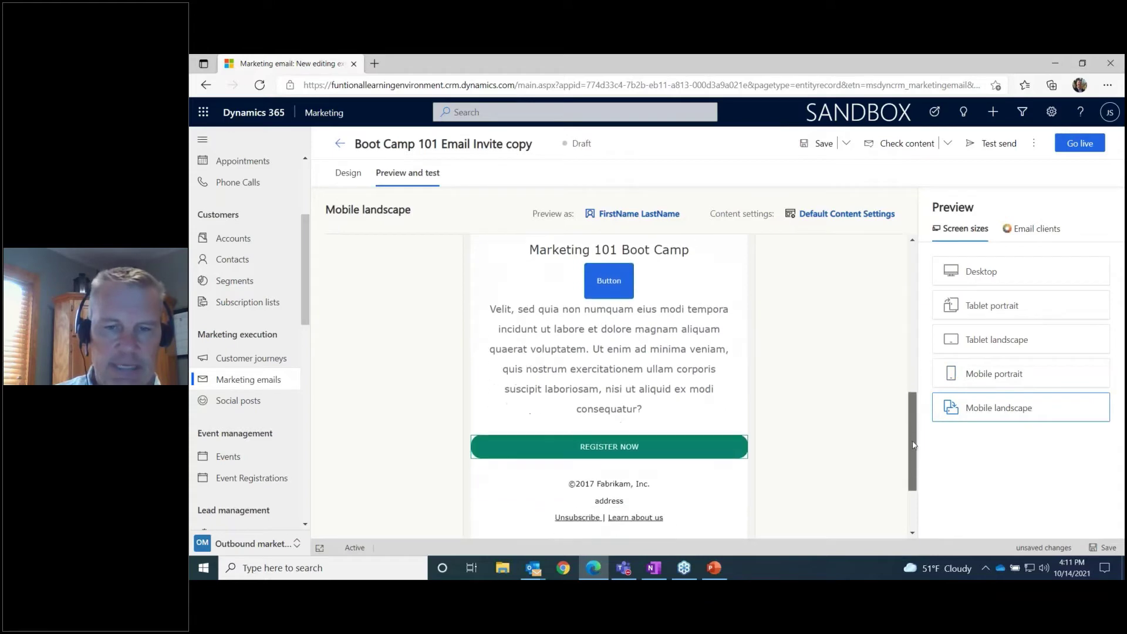
scroll(914, 392, "up", 6)
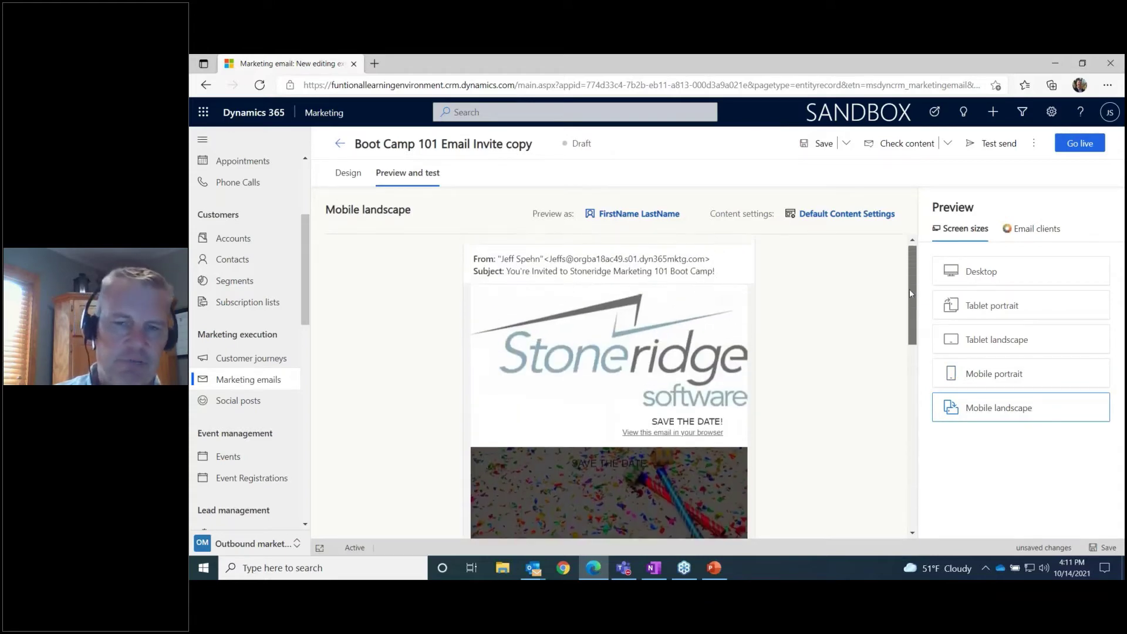
scroll(912, 317, "down", 2)
scroll(910, 311, "up", 3)
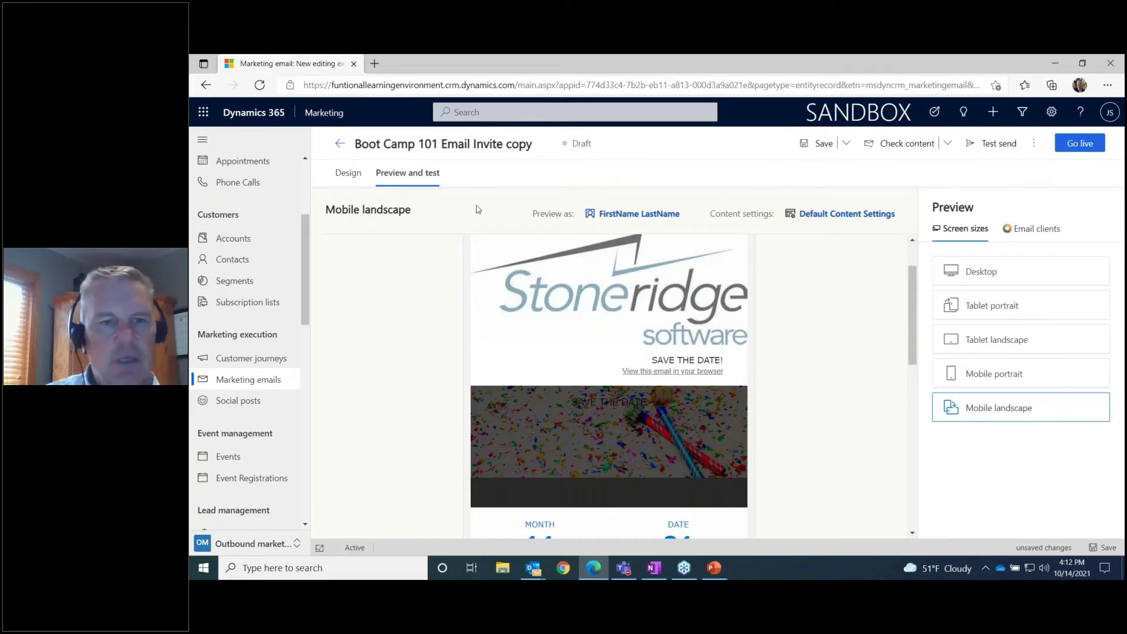
Return to the marketing emails list, widen the Name column, and select the Boot Camp 101 Last Chance email followed by the Day Before Reminder
left_click(300, 392)
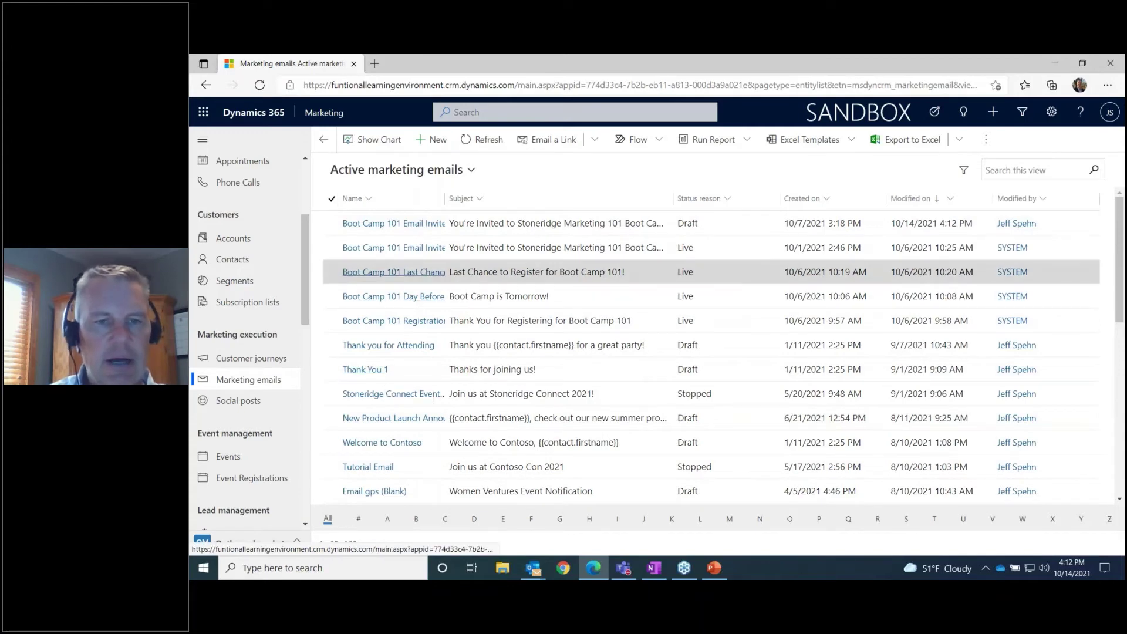
left_click_drag(445, 198, 514, 200)
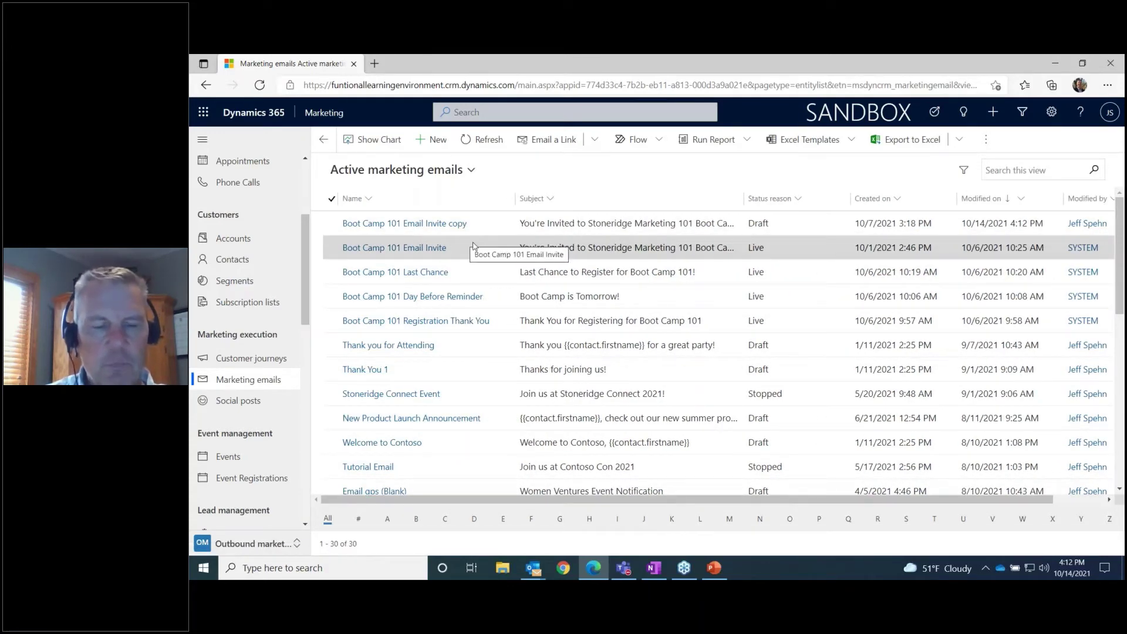
left_click(332, 324)
left_click(332, 322)
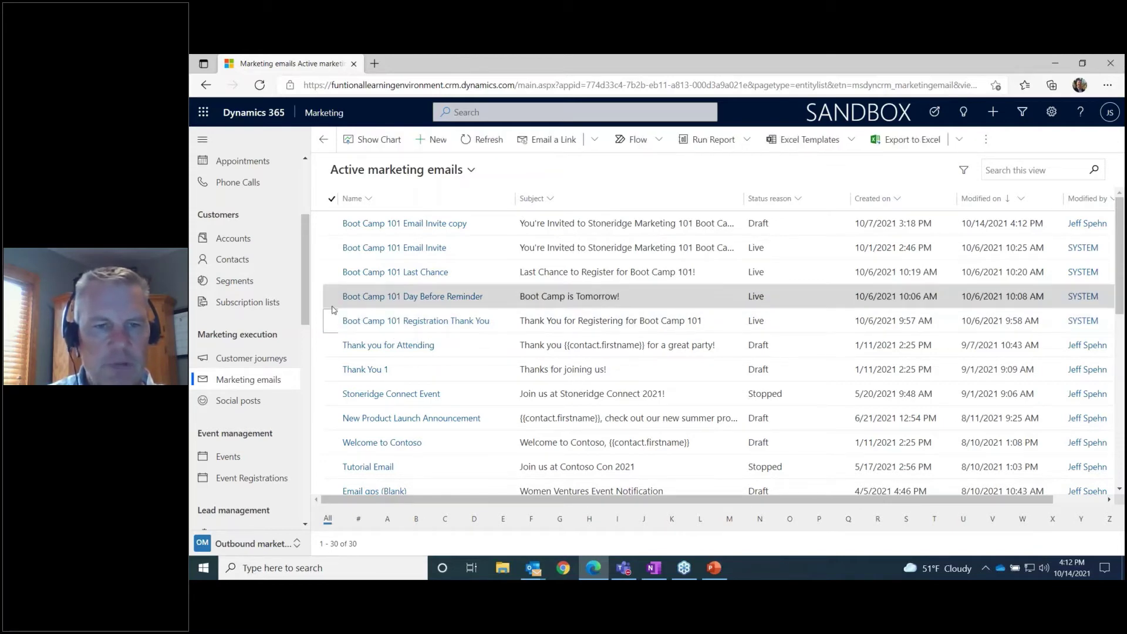
left_click(336, 274)
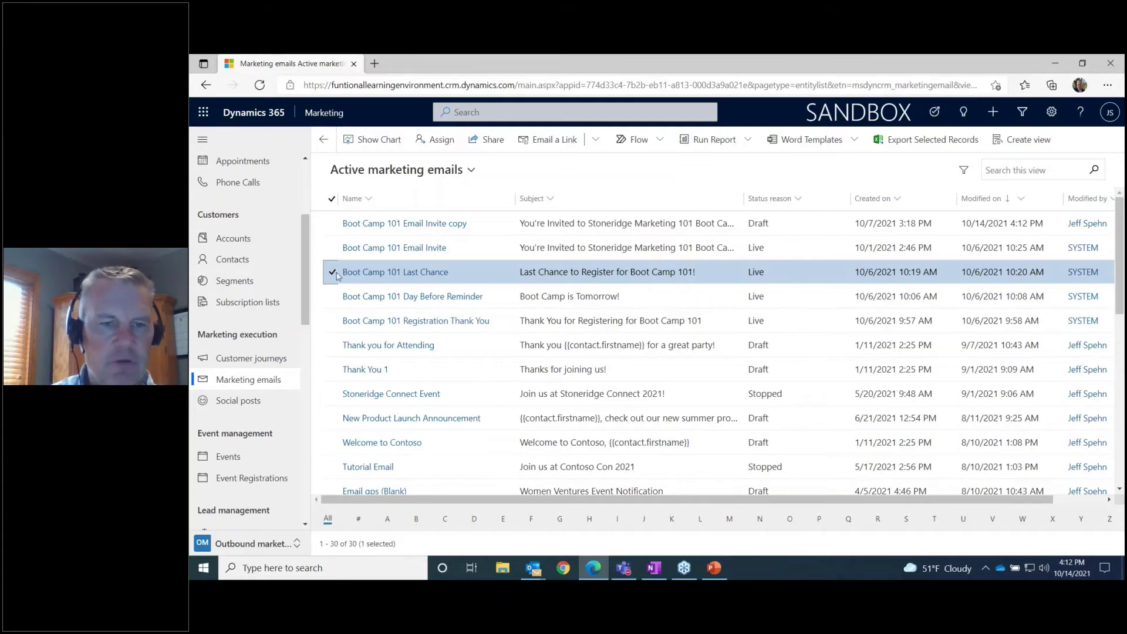
left_click(333, 297)
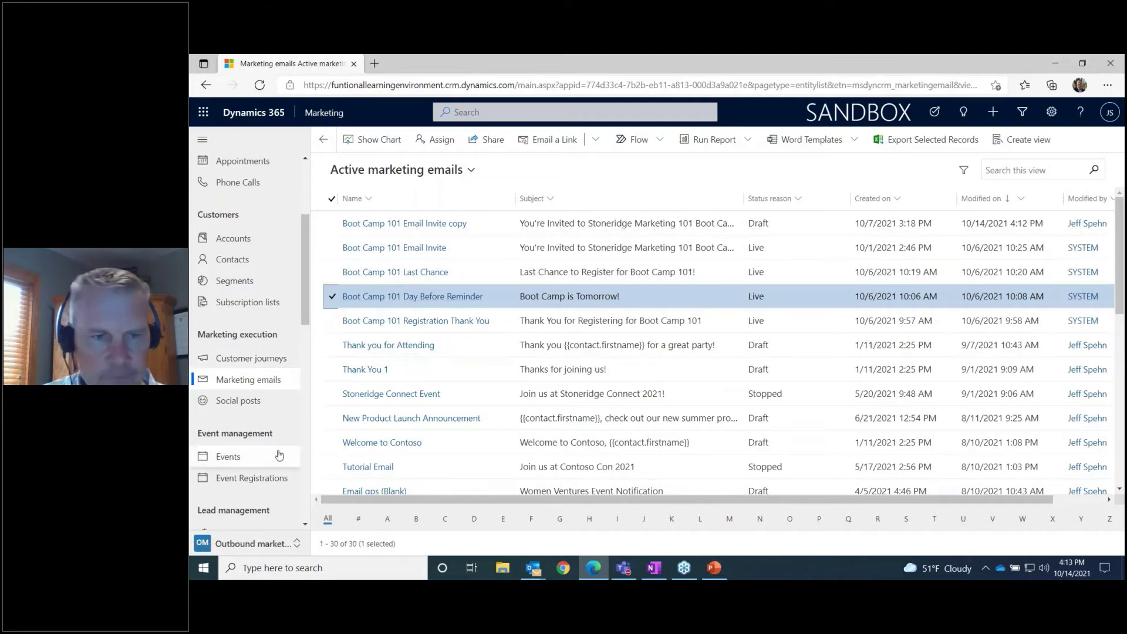
Open the Marketing 101 Boot Camp Journey - V2 copy customer journey and show its audience settings
left_click(256, 363)
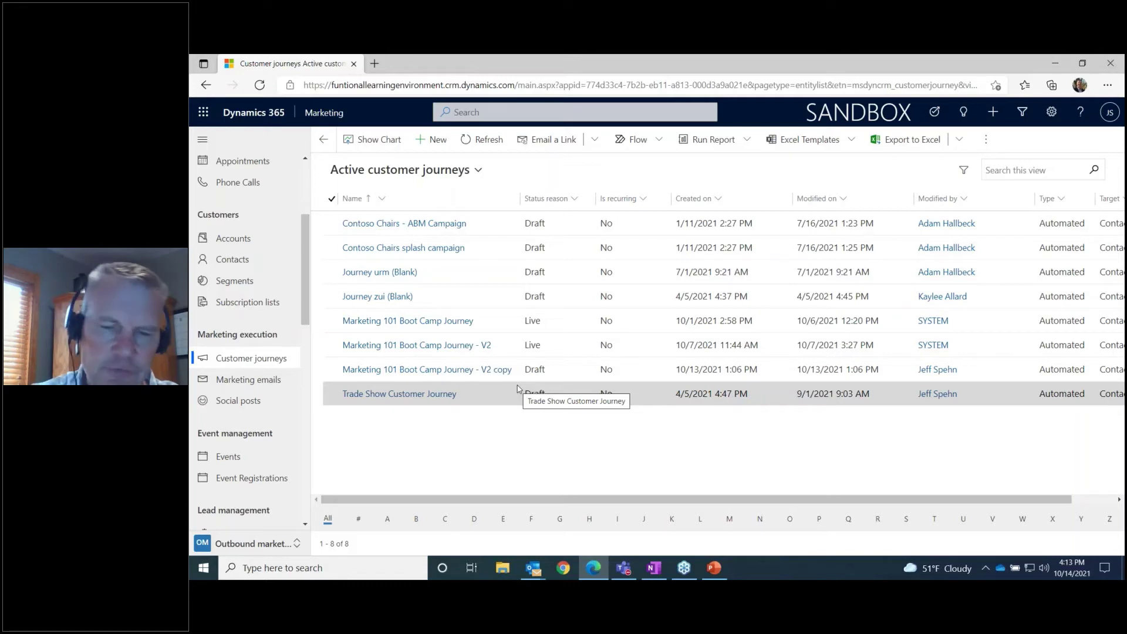
left_click(405, 371)
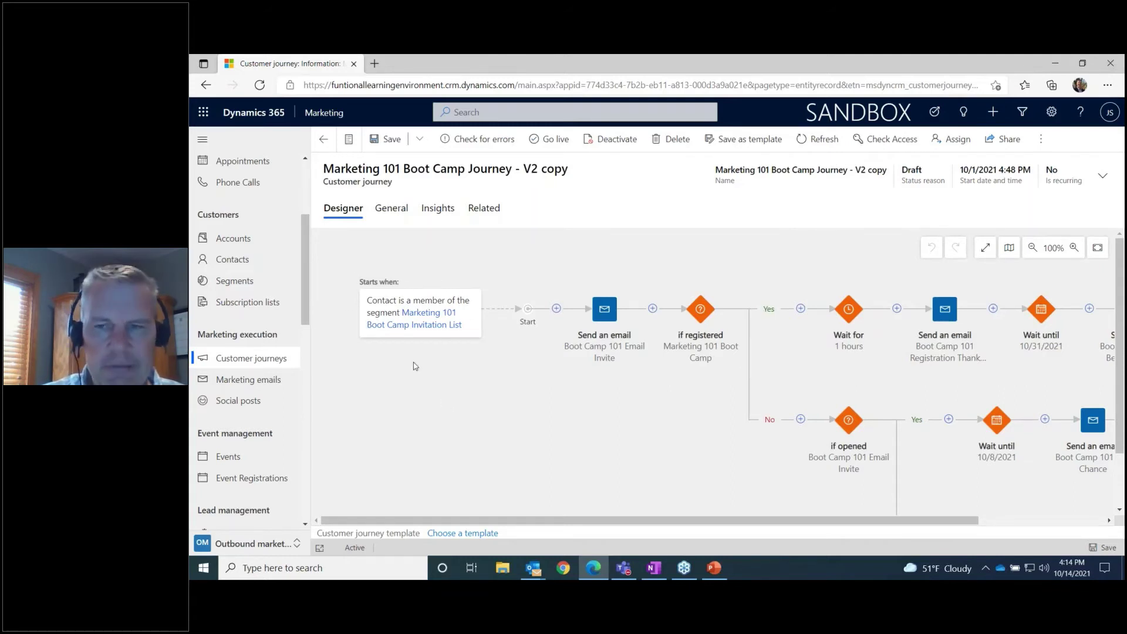
left_click(436, 305)
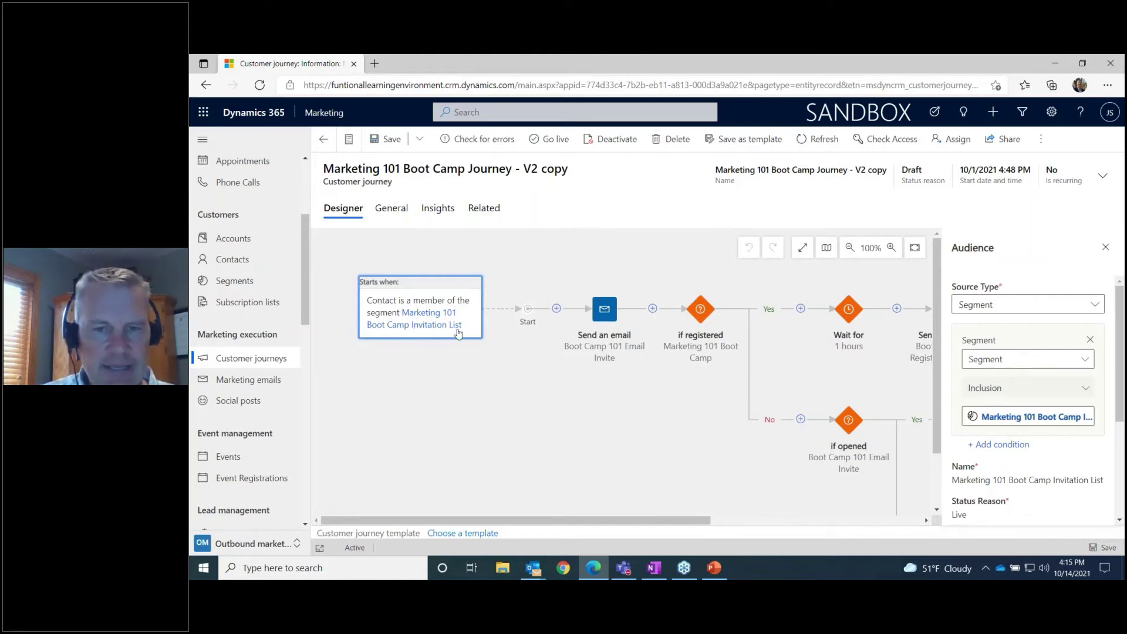
Inspect the settings of the invite's Send an email element and the if registered condition, and review the journey's remaining branches
left_click(608, 318)
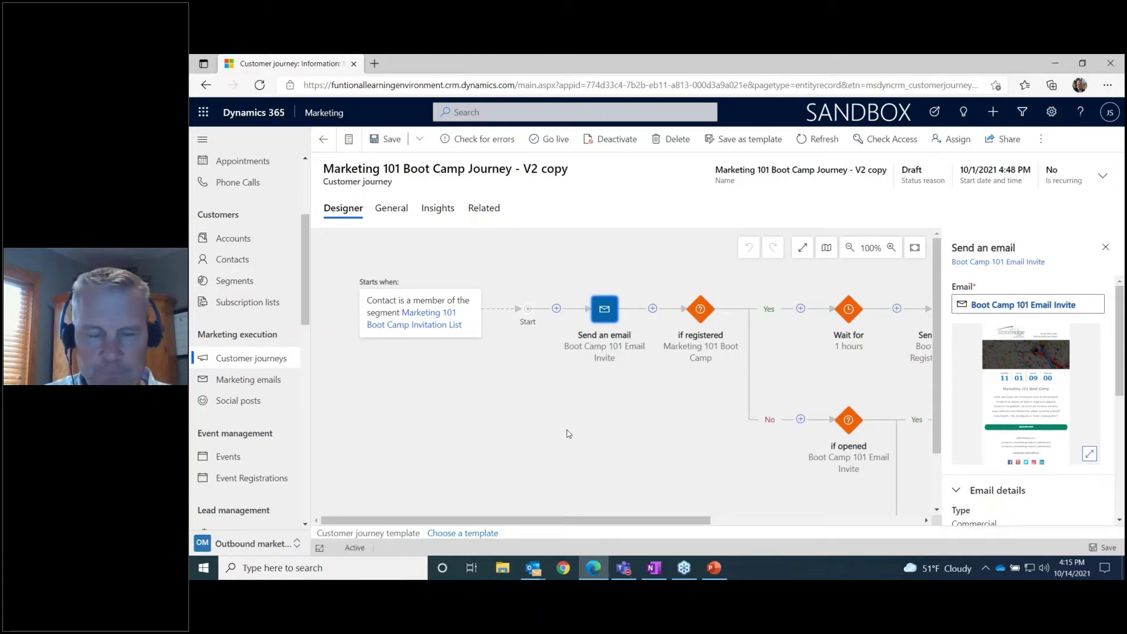
mouse_move(613, 320)
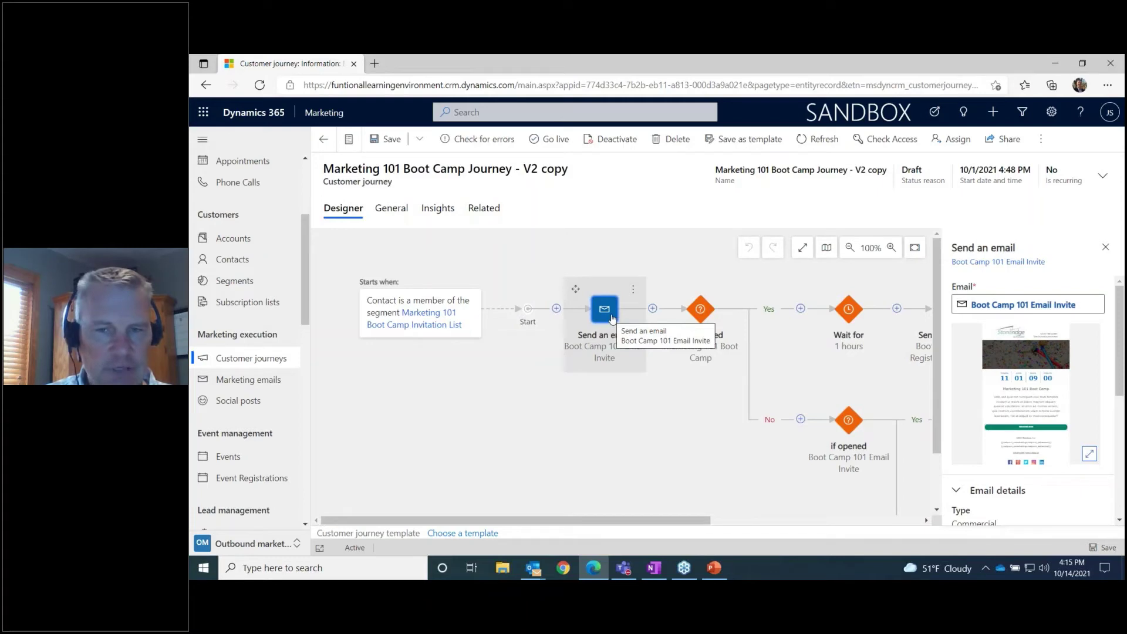
left_click_drag(611, 521, 702, 529)
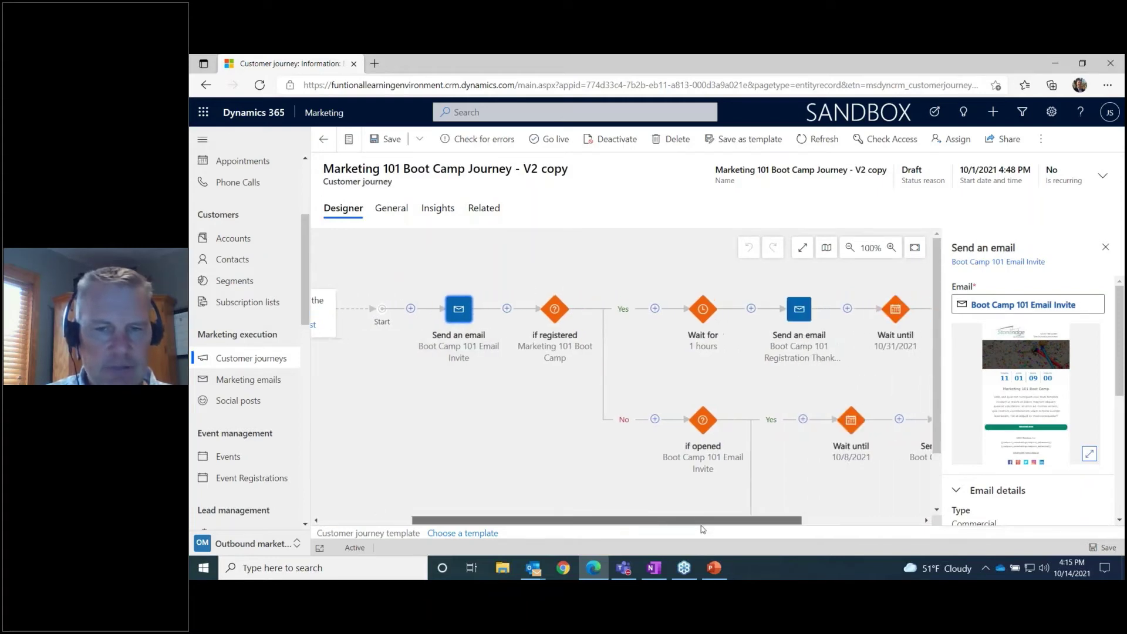
mouse_move(556, 316)
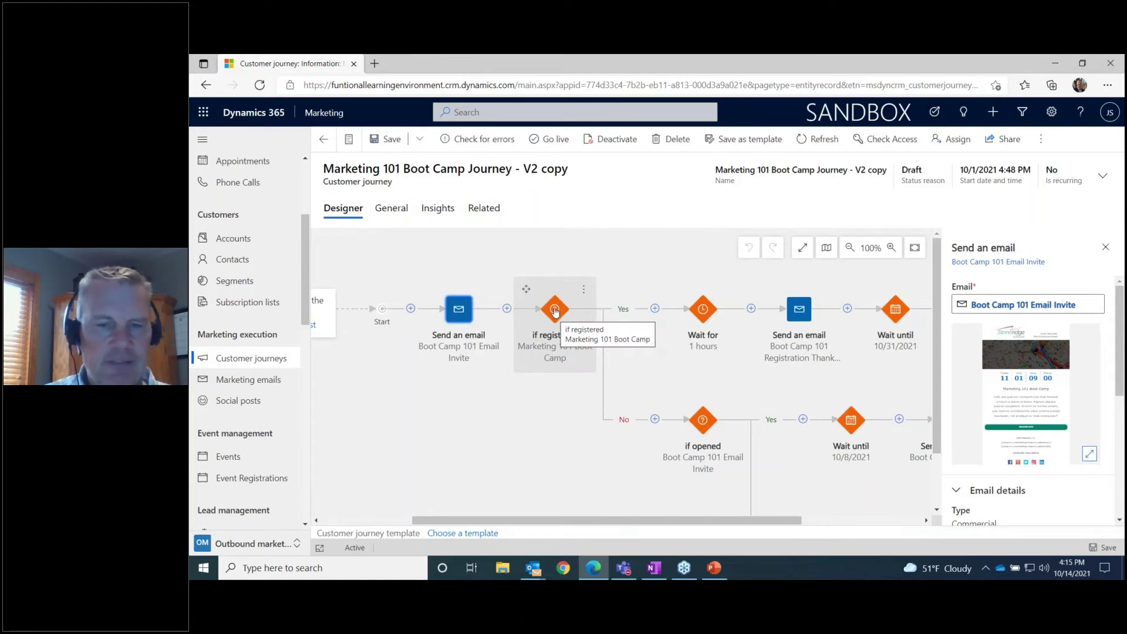
left_click(555, 312)
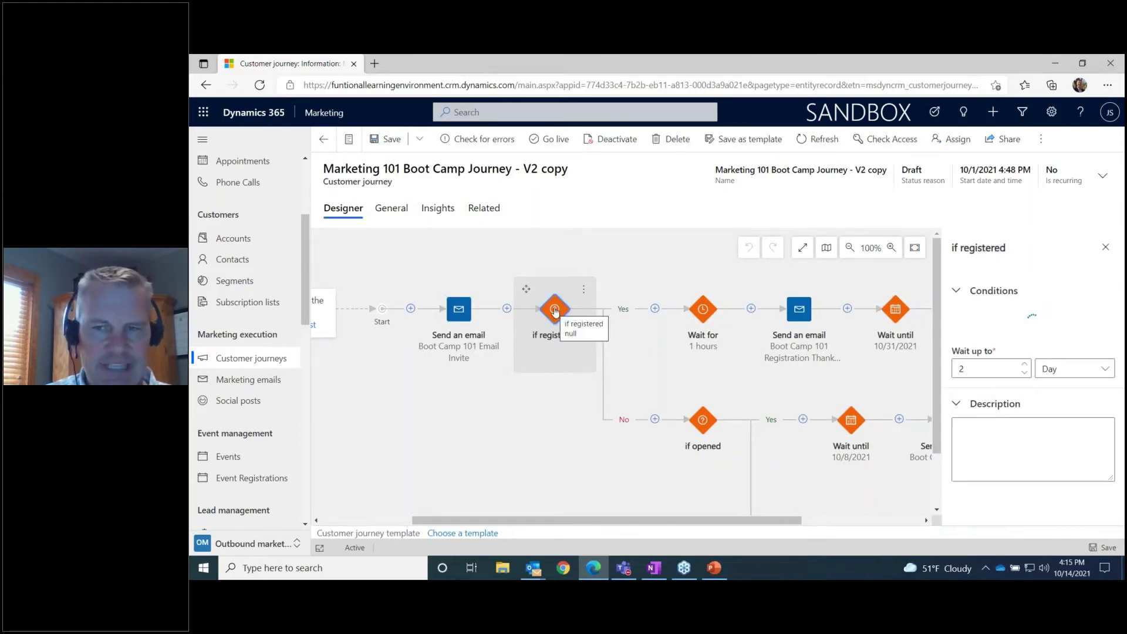
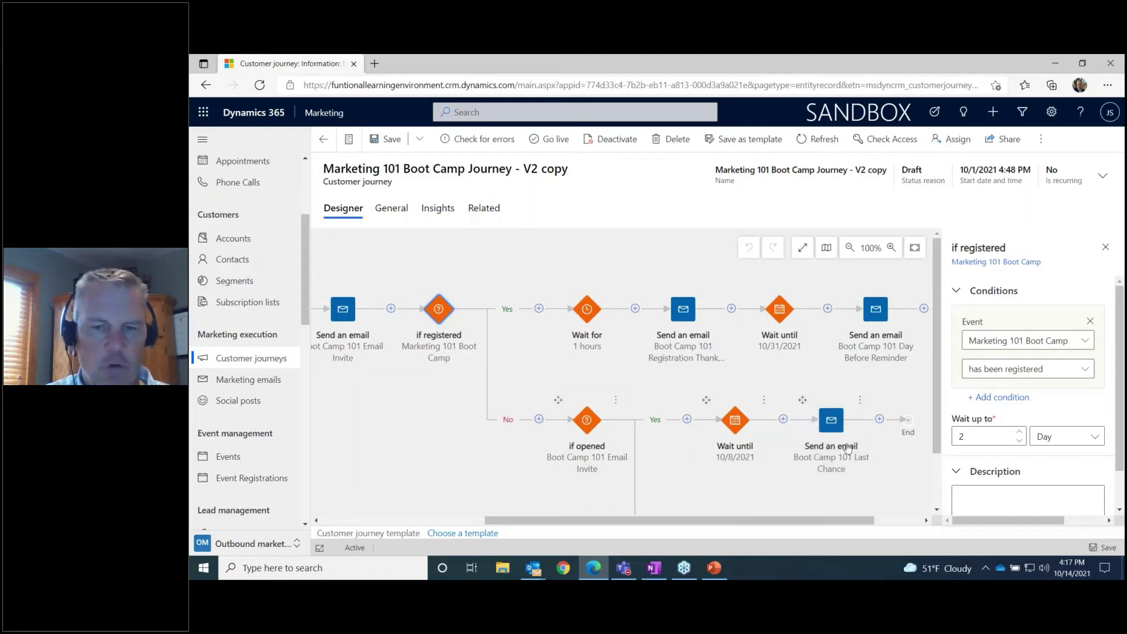
left_click_drag(937, 419, 937, 470)
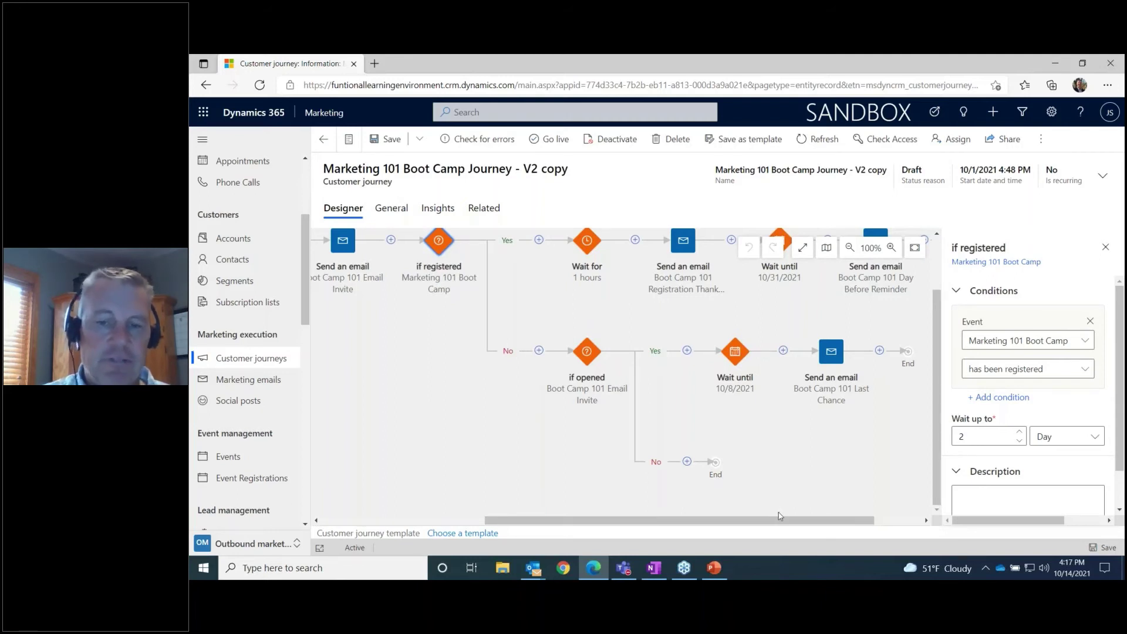
mouse_move(784, 523)
left_mouse_down()
mouse_move(704, 523)
mouse_move(787, 523)
left_mouse_up()
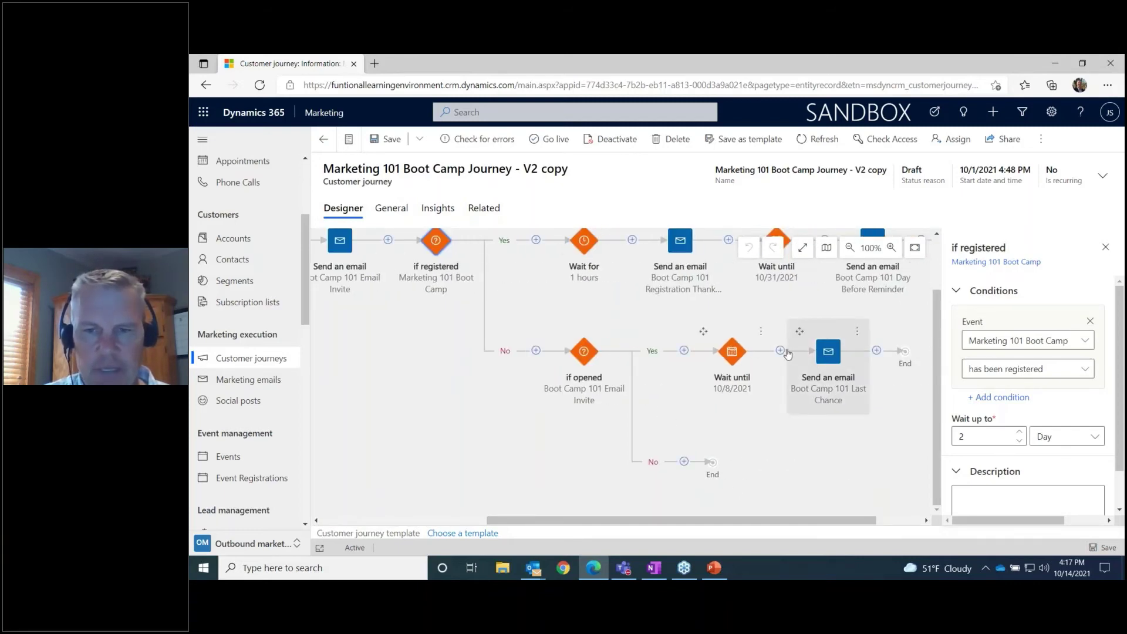
Browse the elements that can be added at the start of the registered Yes branch, and dismiss the list without adding any
left_click(536, 240)
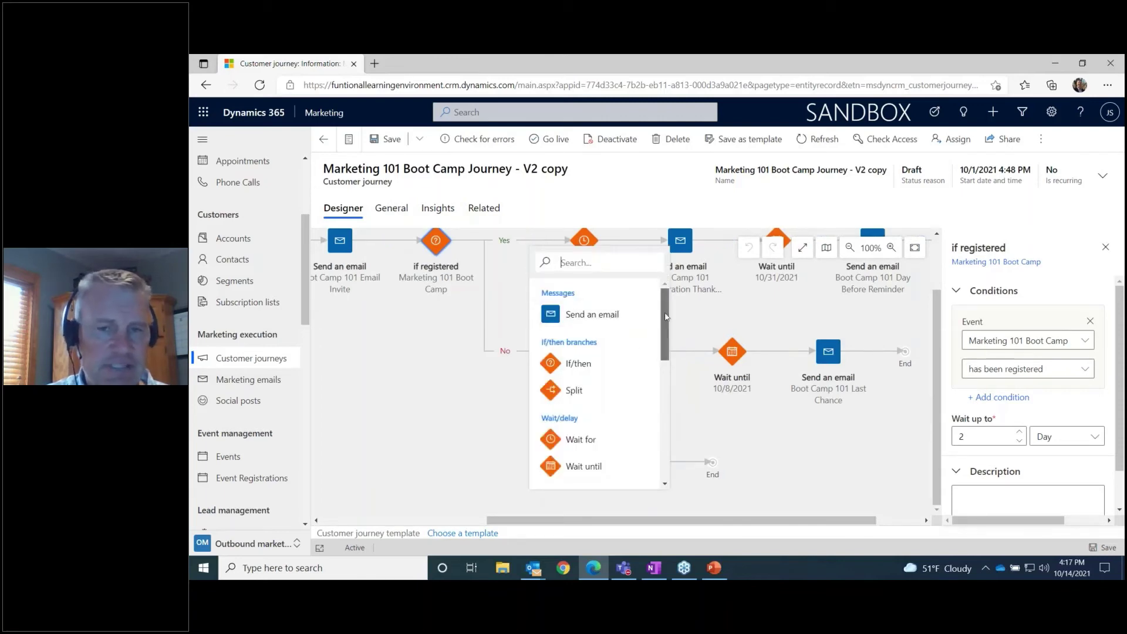
scroll(665, 317, "down", 1)
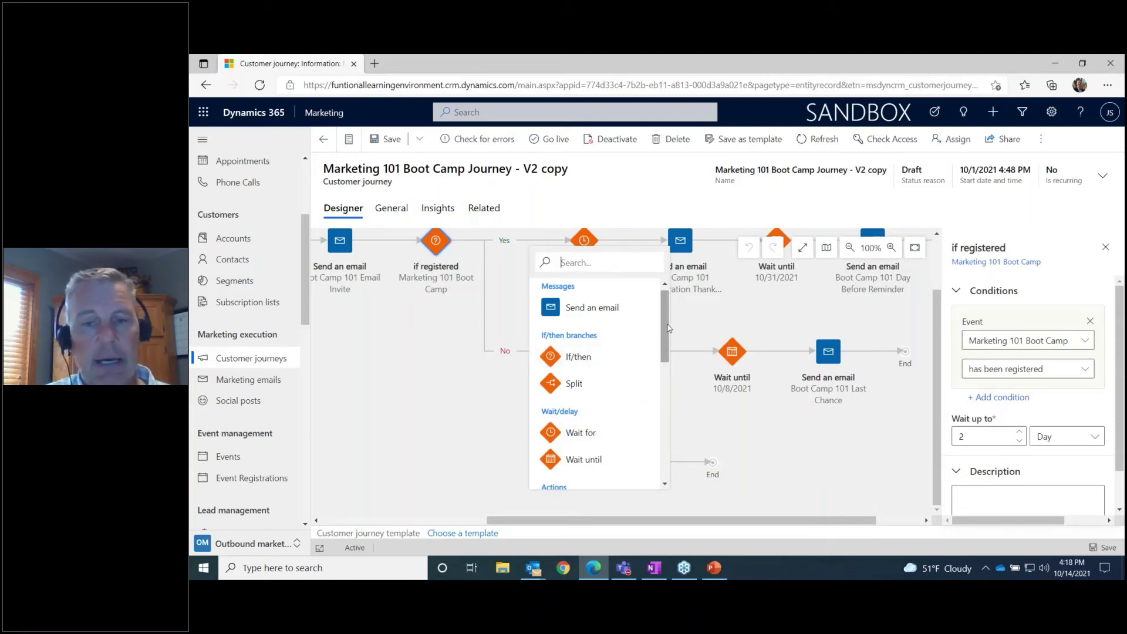
left_click_drag(667, 328, 667, 357)
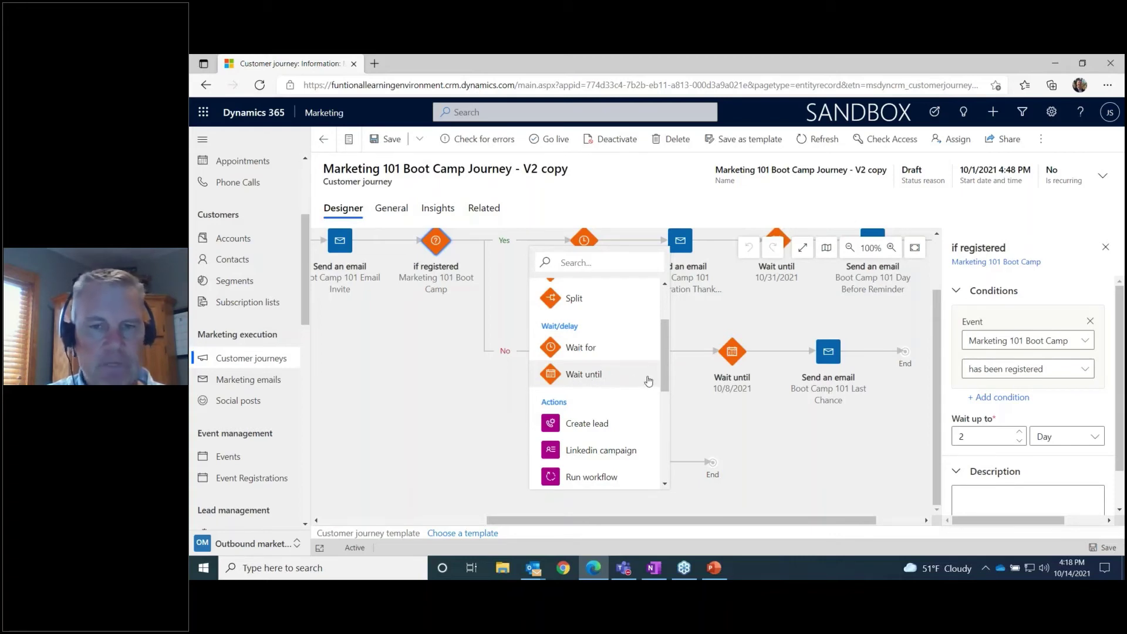
scroll(670, 361, "down", 1)
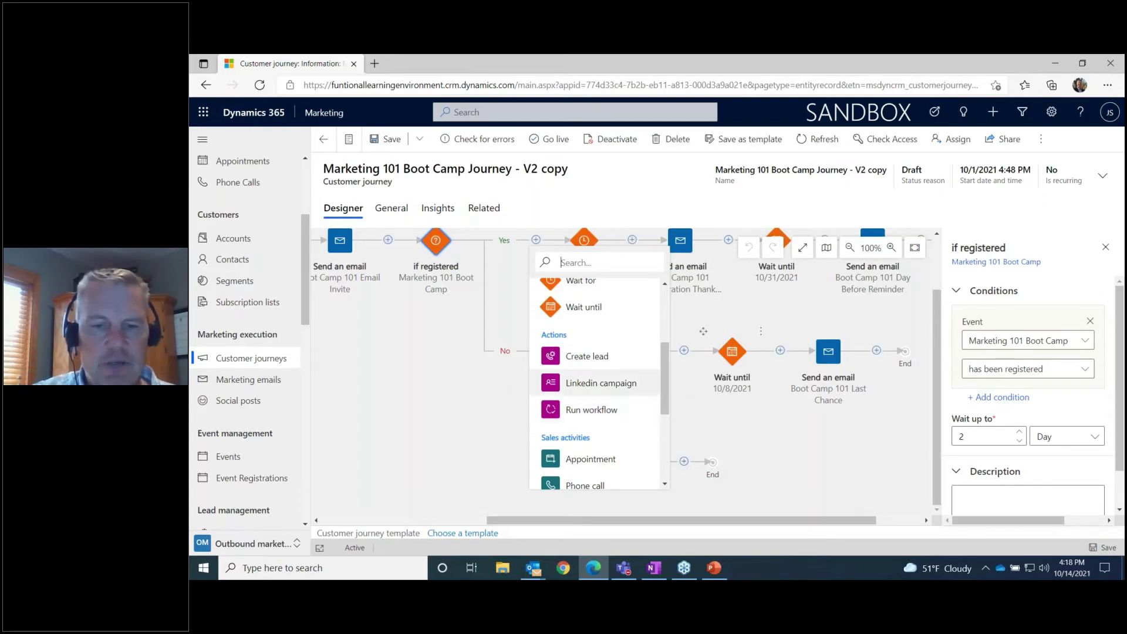
left_click_drag(664, 391, 656, 288)
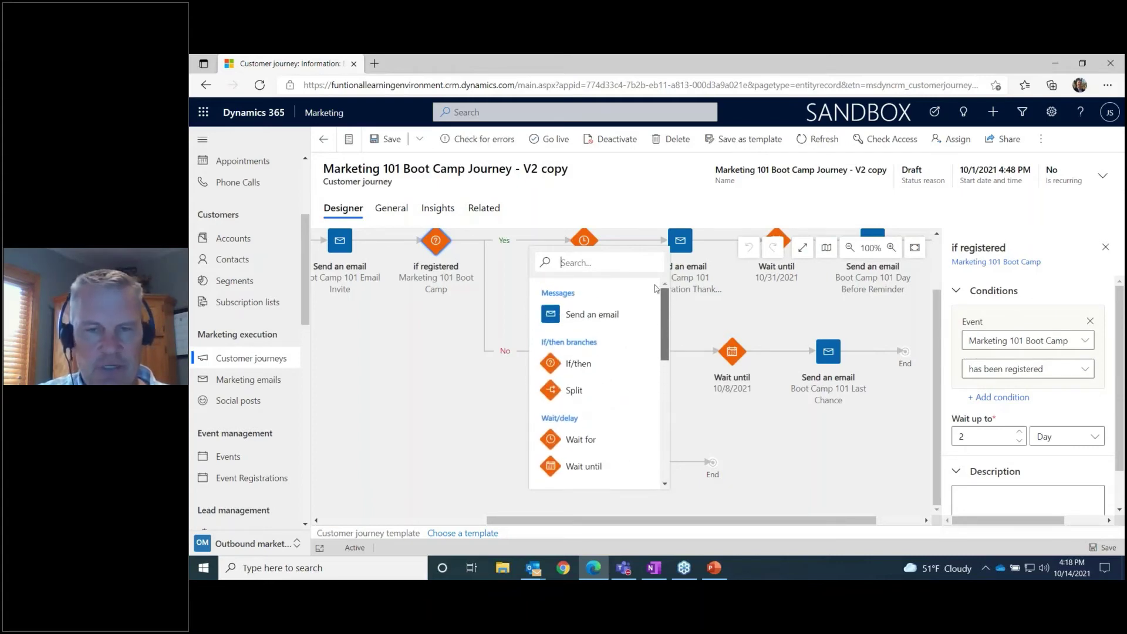
left_click(437, 436)
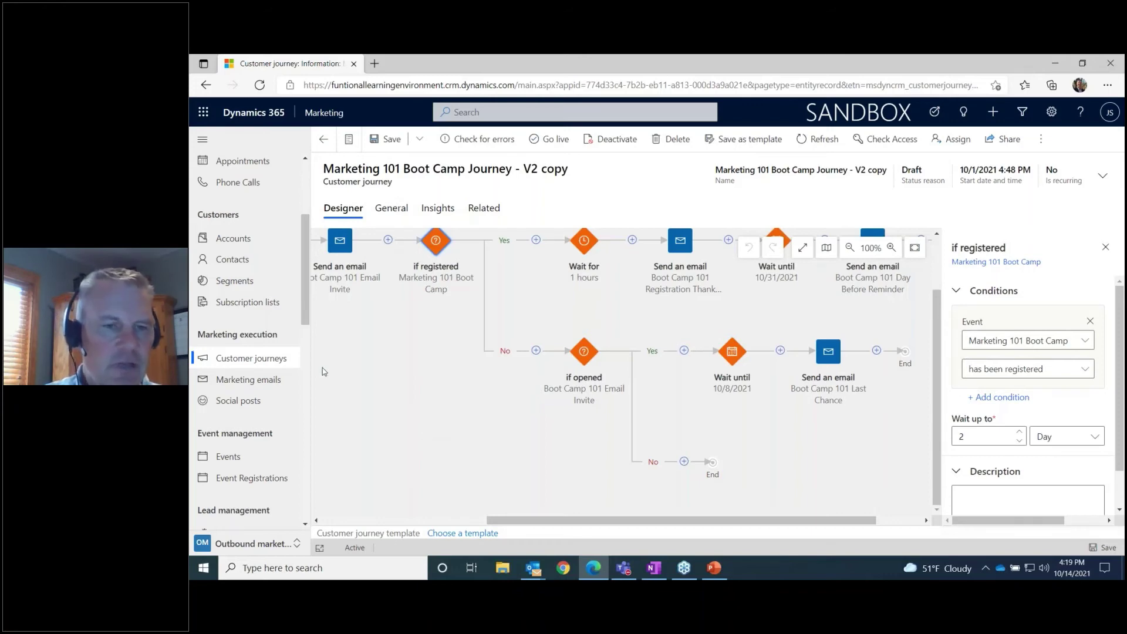
Go back to the active customer journeys and open the live Marketing 101 Boot Camp Journey - V2 to view its flow
left_click(269, 358)
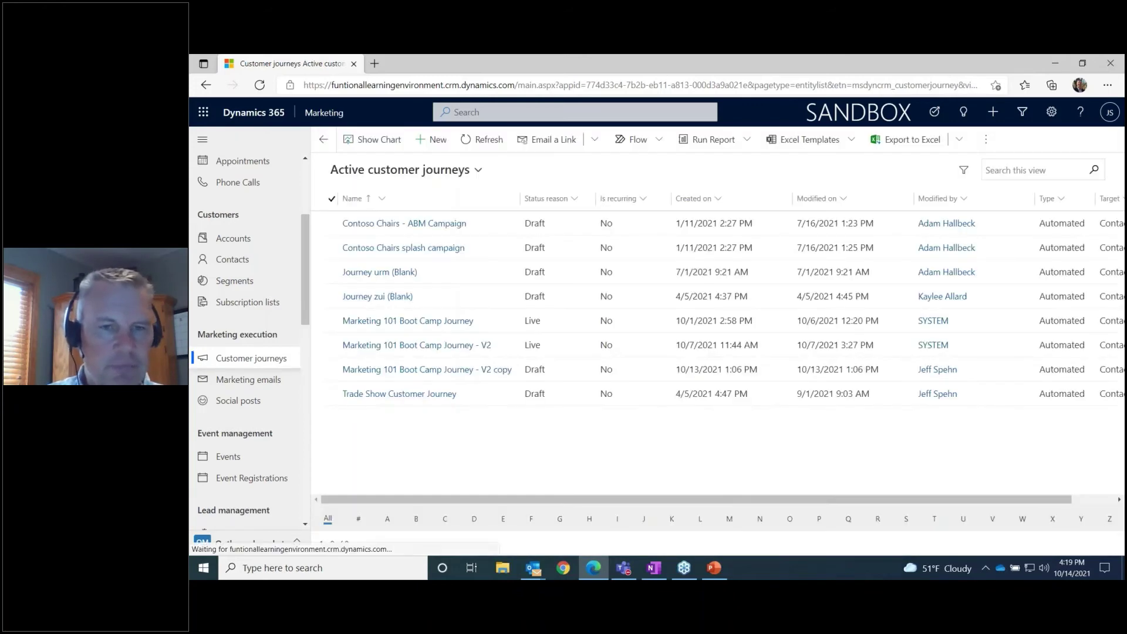
left_click(421, 347)
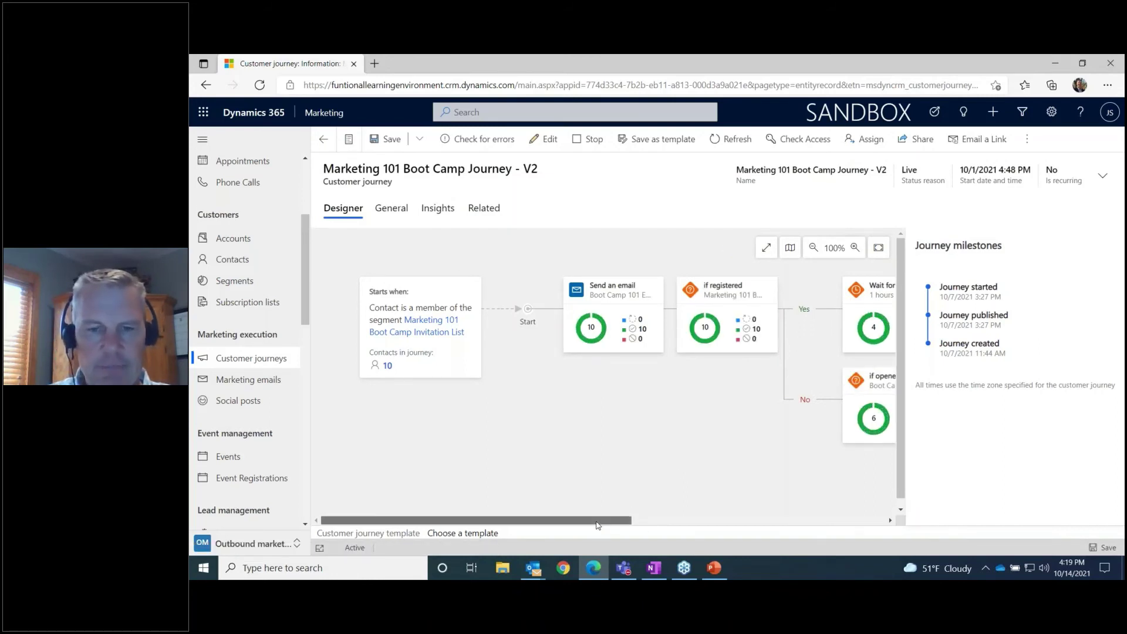
left_click_drag(604, 520, 637, 545)
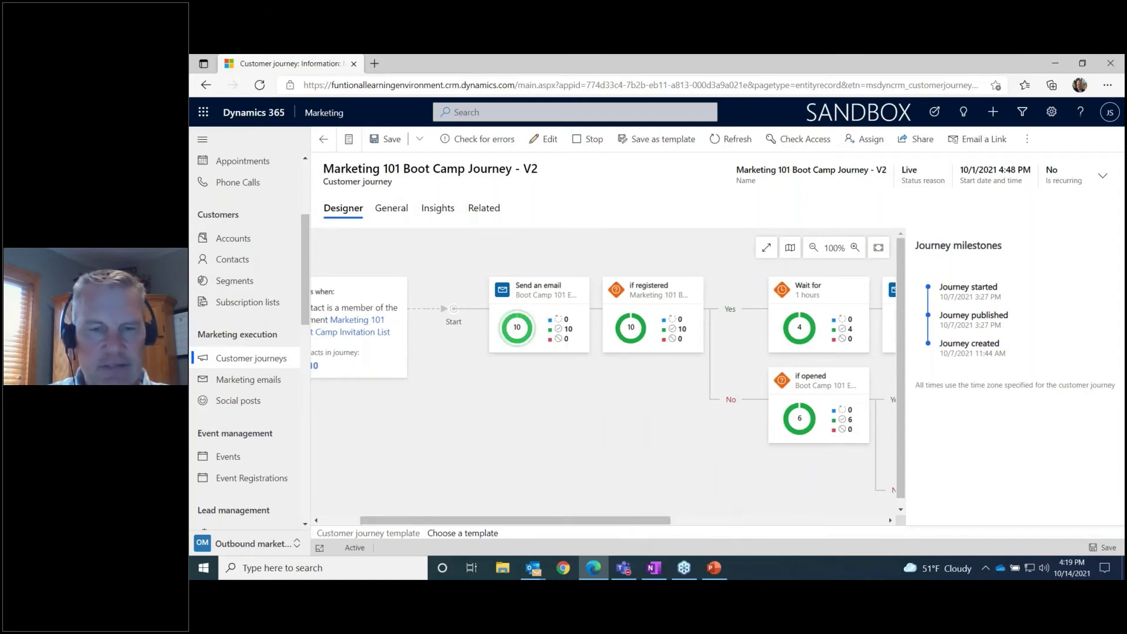
Show the data for the Boot Camp 101 Email Invite send element and examine its delivery funnel
left_click(539, 314)
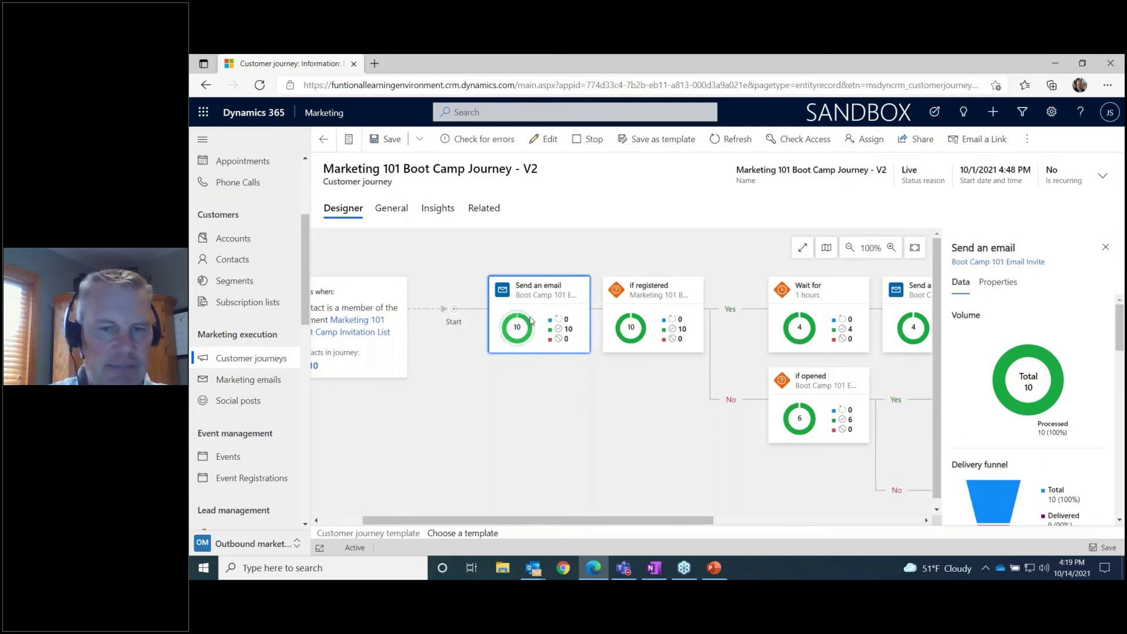
mouse_move(528, 345)
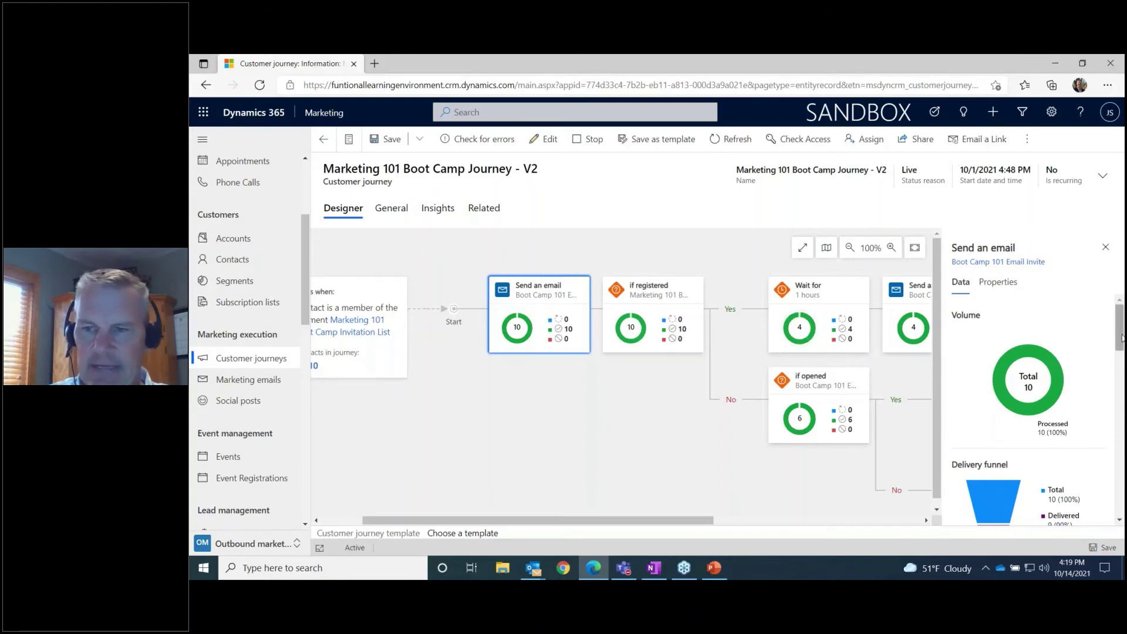
left_click_drag(1122, 337, 1122, 354)
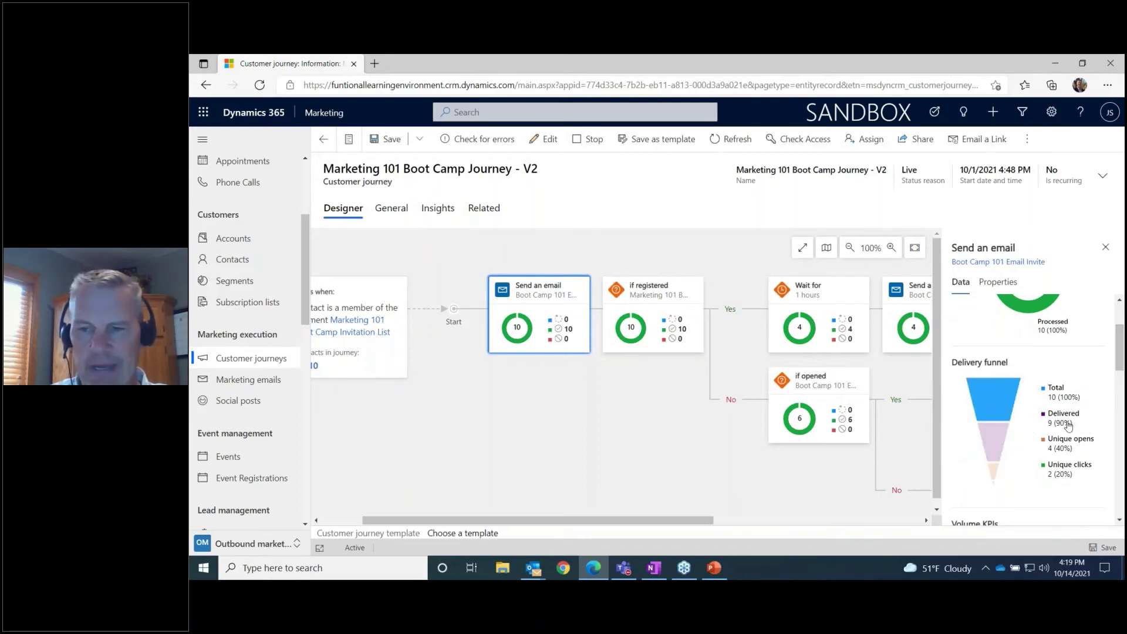
mouse_move(1056, 426)
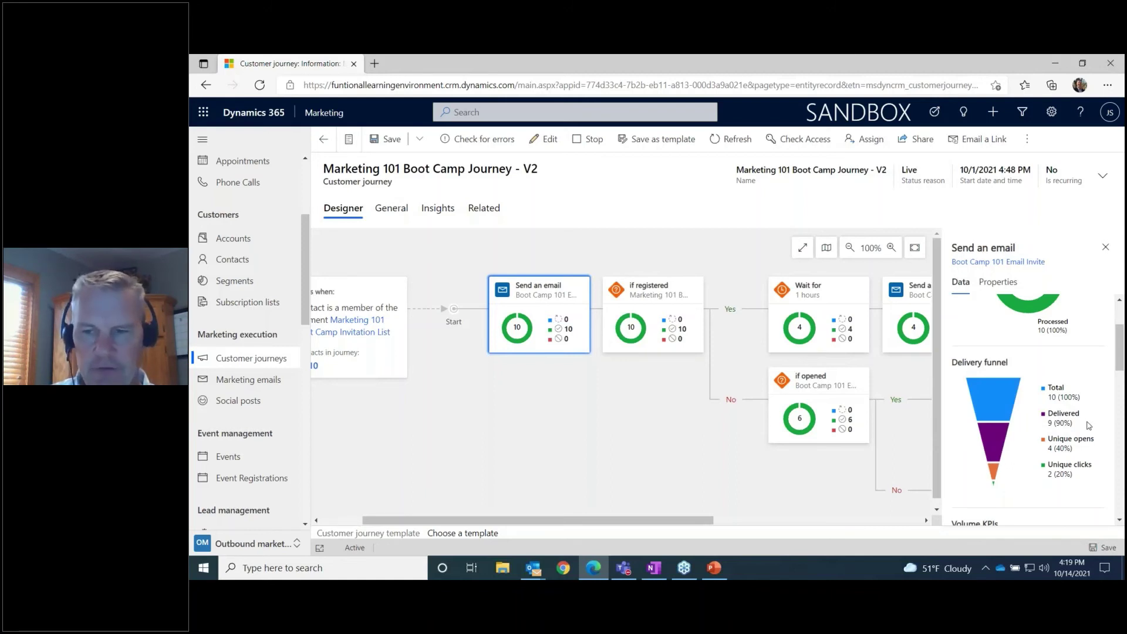
mouse_move(1089, 452)
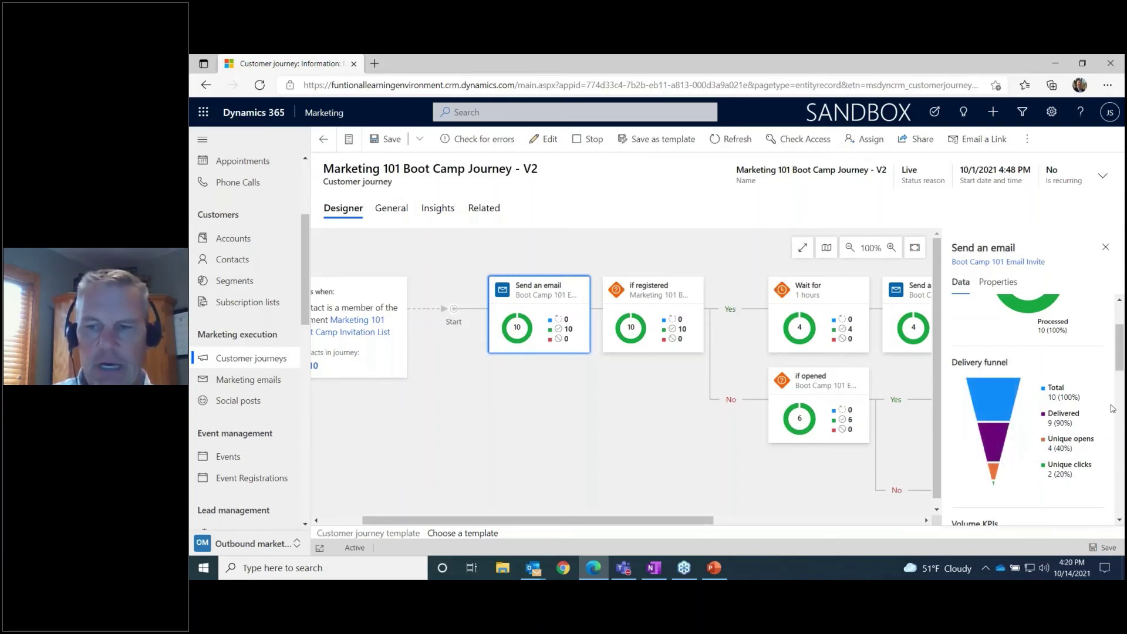
Review the delivery KPIs of the Boot Camp 101 Email Invite element and show the data for the if registered condition
mouse_move(1089, 478)
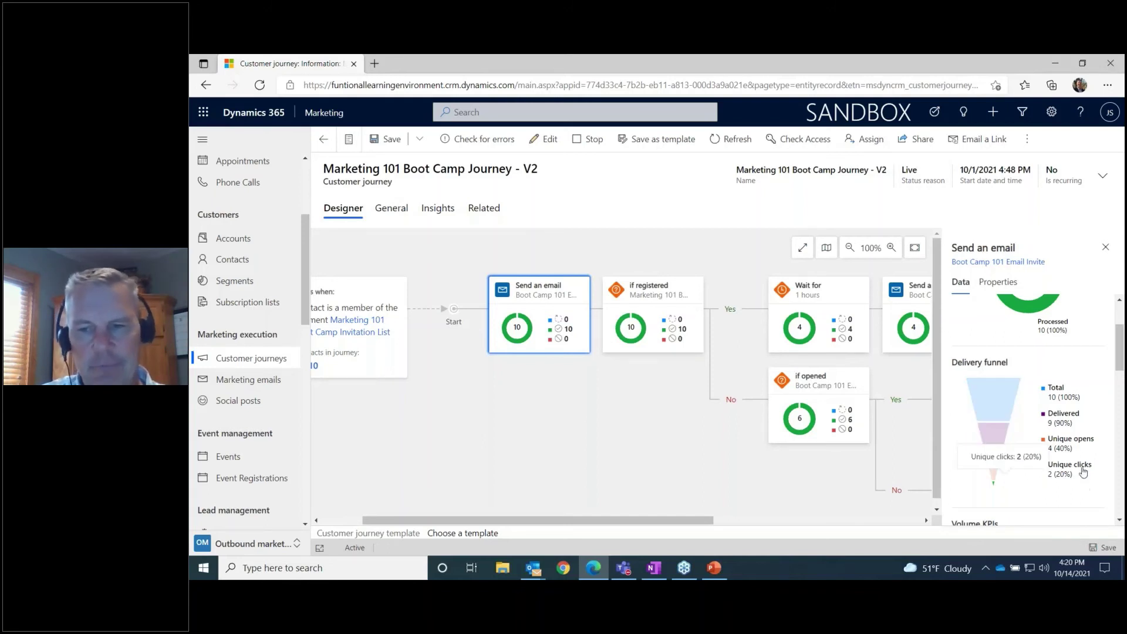
left_click_drag(1120, 368, 1120, 426)
scroll(1038, 408, "down", 3)
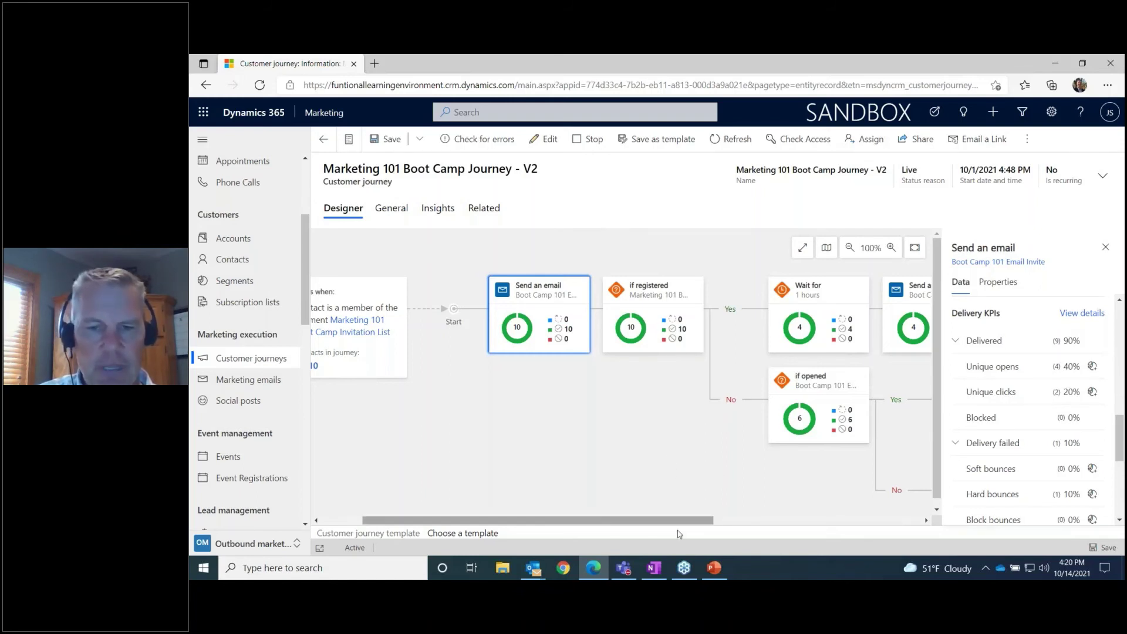
scroll(645, 385, "right", 3)
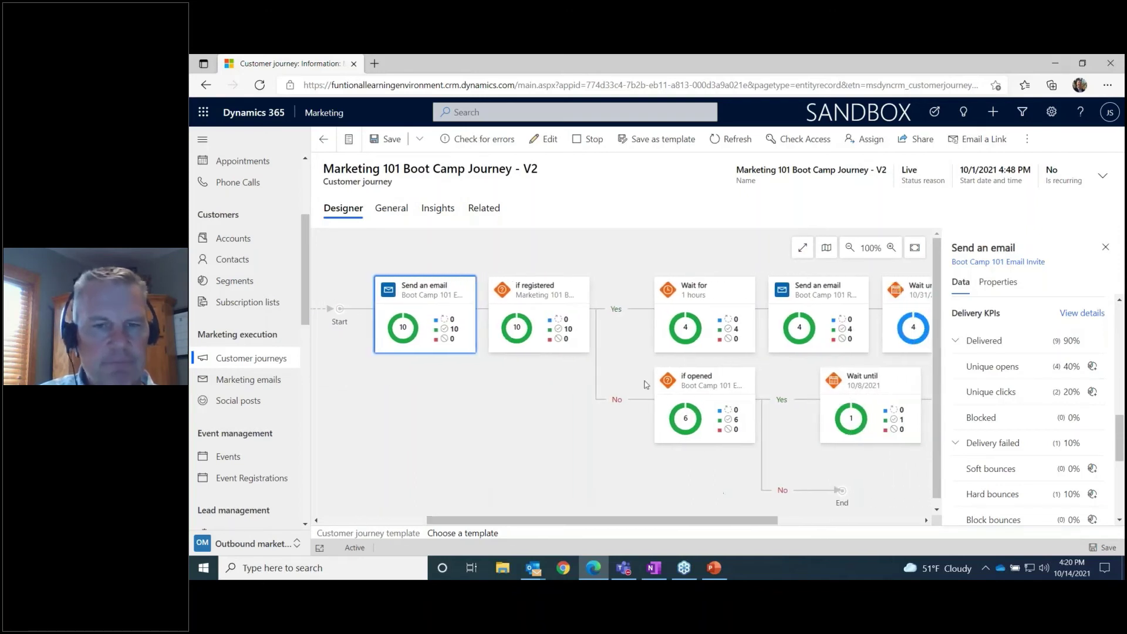
left_click(522, 309)
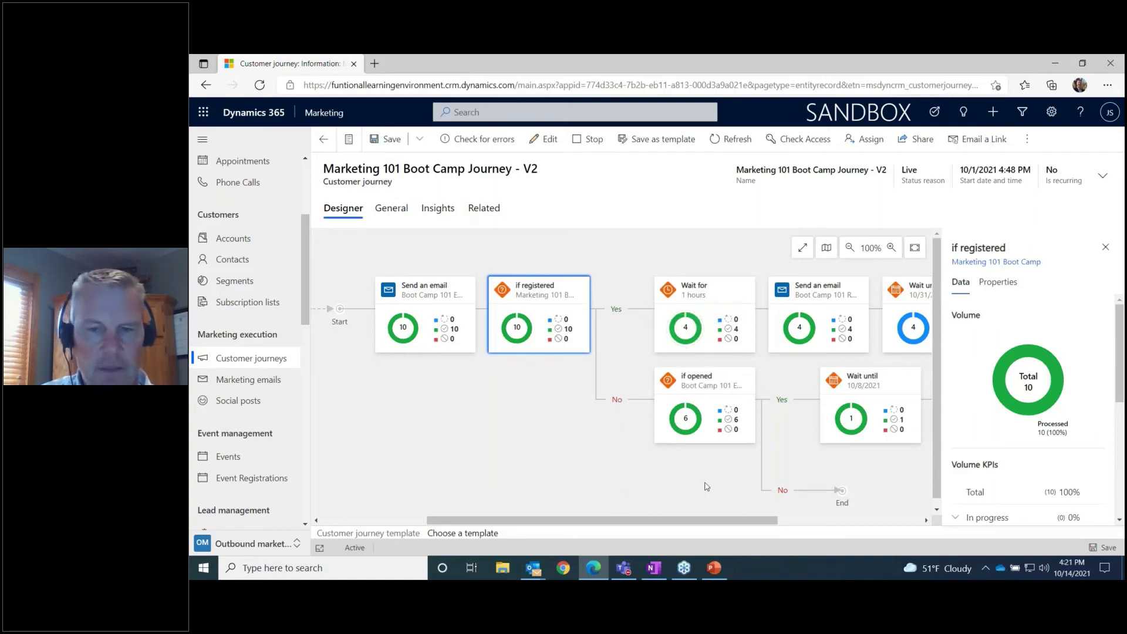
Show the data for the Boot Camp 101 Registration Thank You send element and examine its delivery funnel
left_click_drag(713, 519, 804, 520)
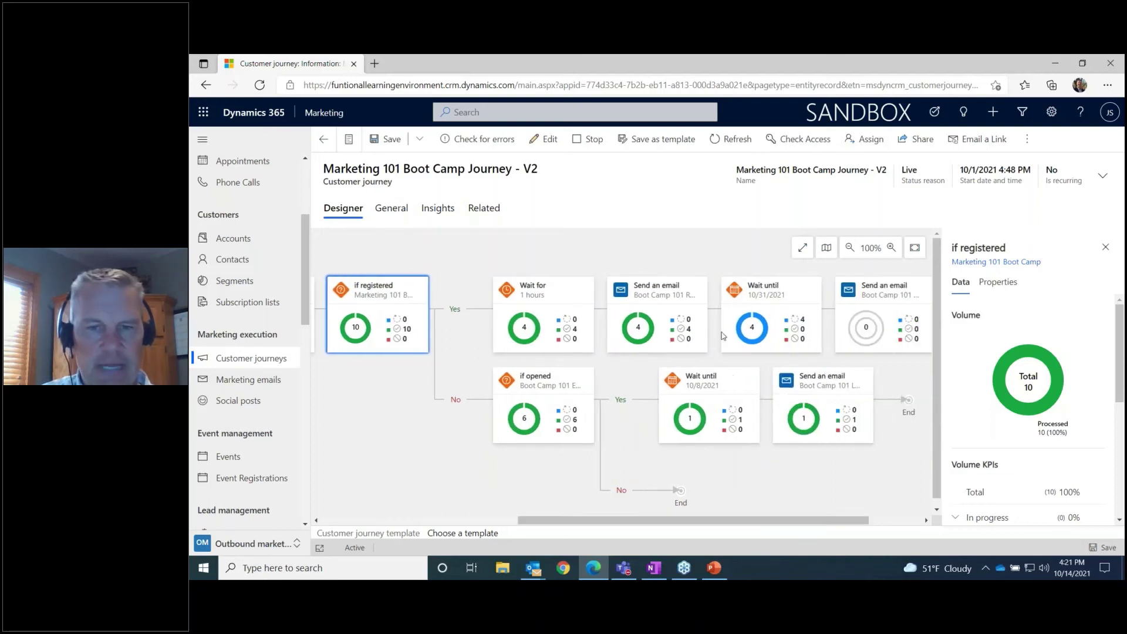
left_click(644, 342)
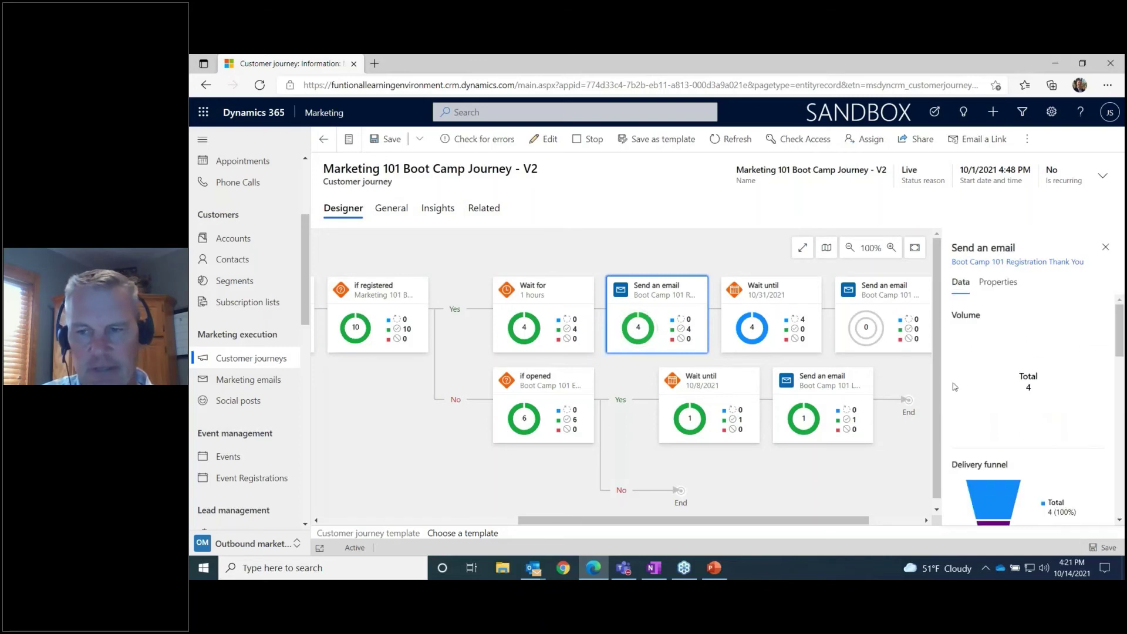
scroll(954, 387, "down", 3)
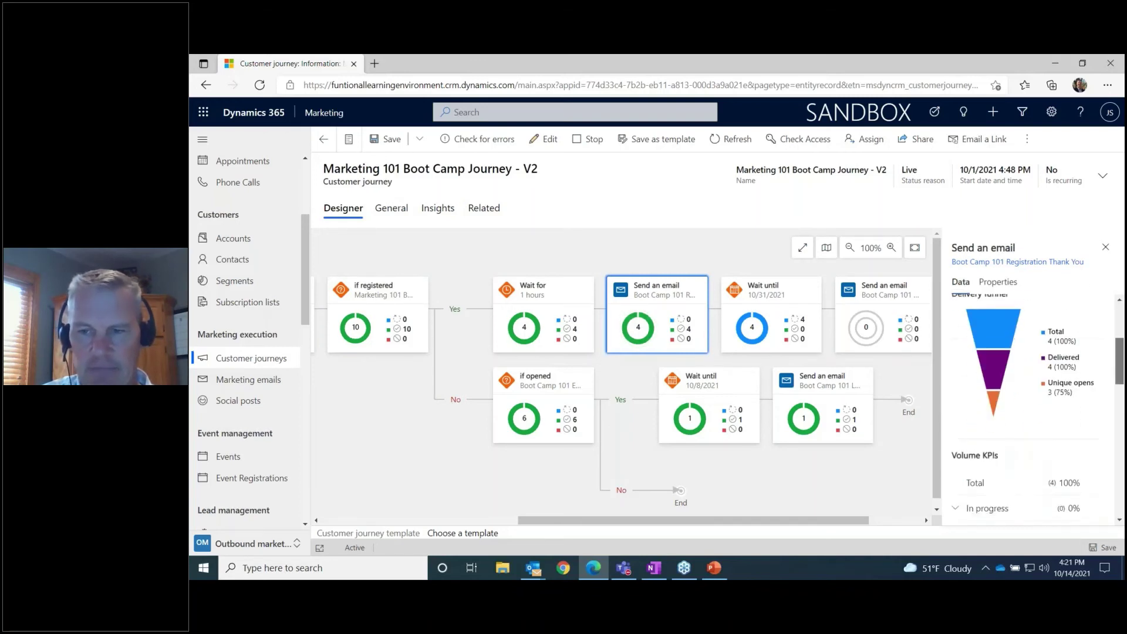
scroll(1033, 411, "up", 3)
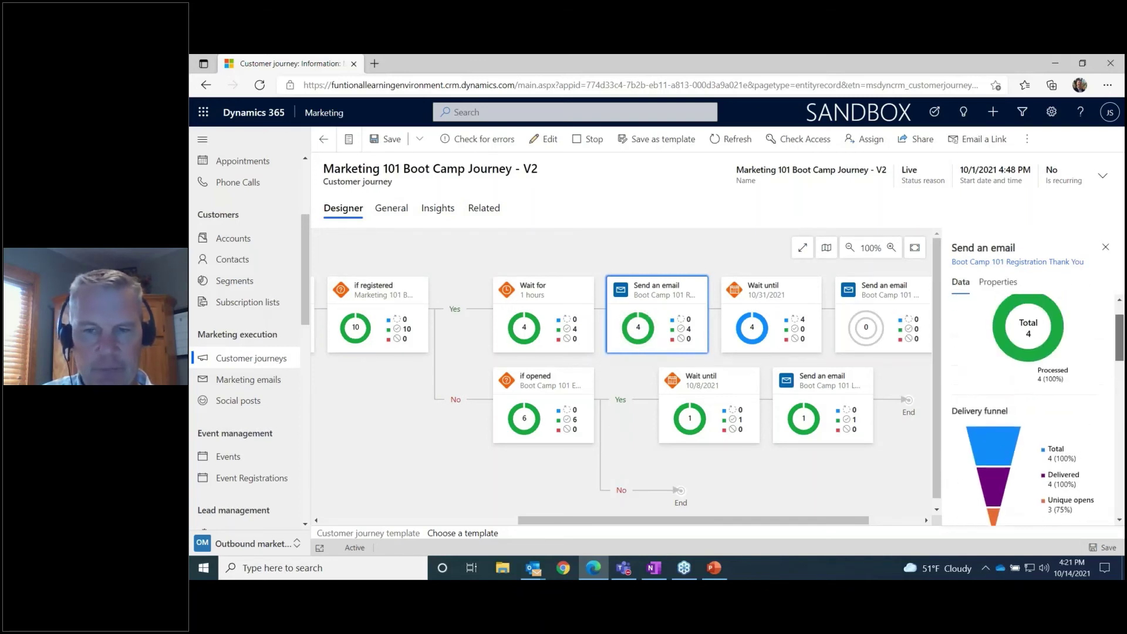
Examine the processing figures of the Wait until 10/31/2021 element and the if opened condition on the No branch
left_click_drag(845, 526, 898, 526)
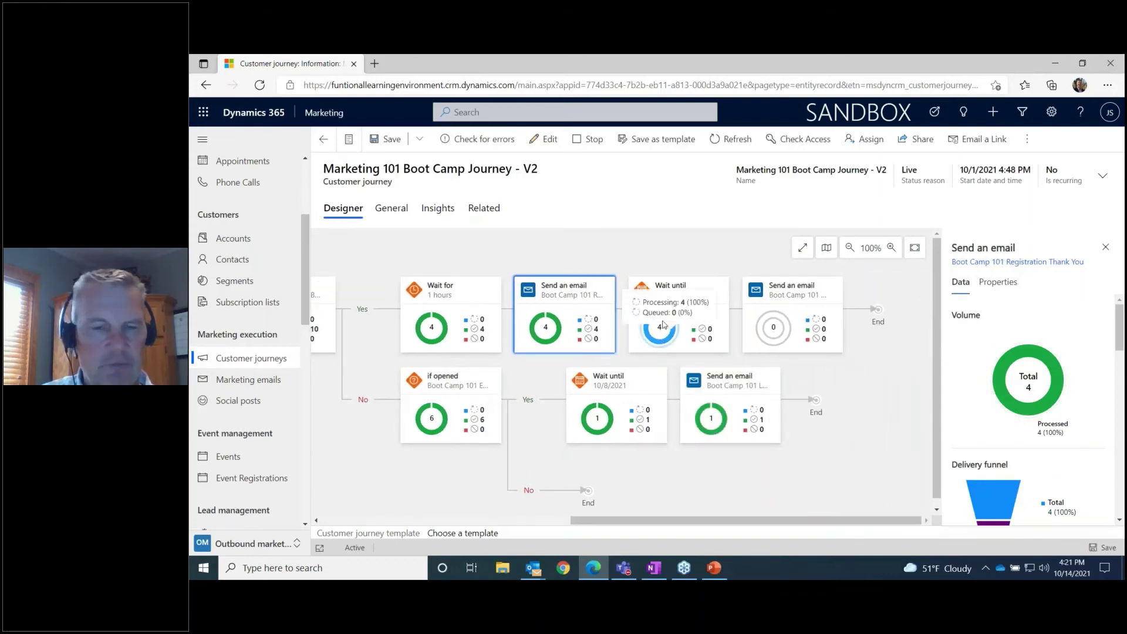
mouse_move(655, 339)
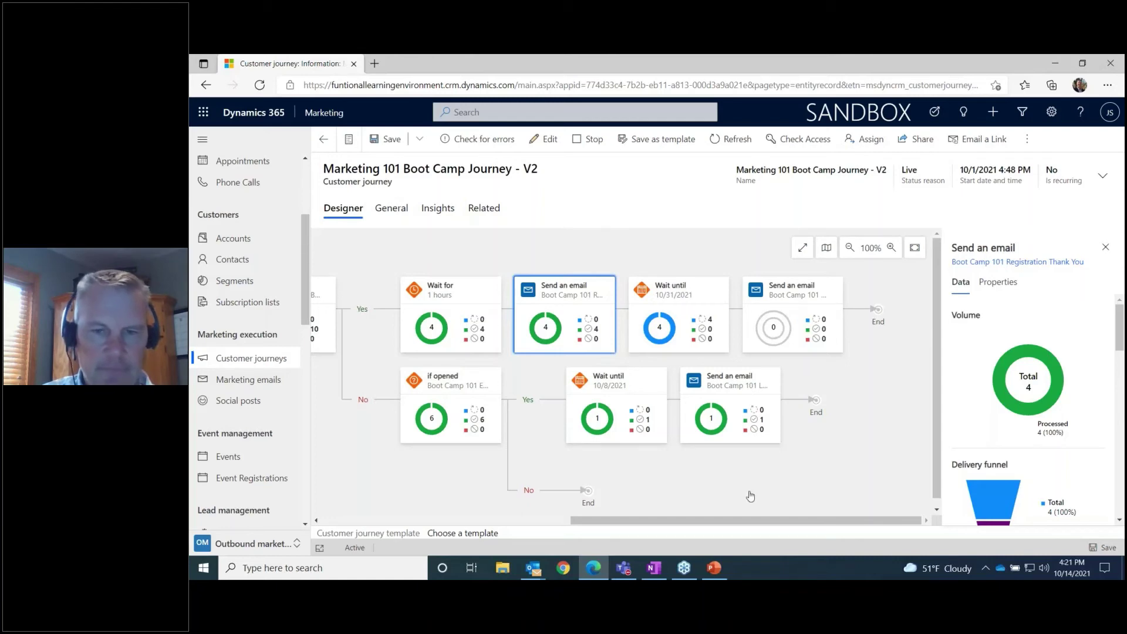
left_click_drag(748, 523, 653, 527)
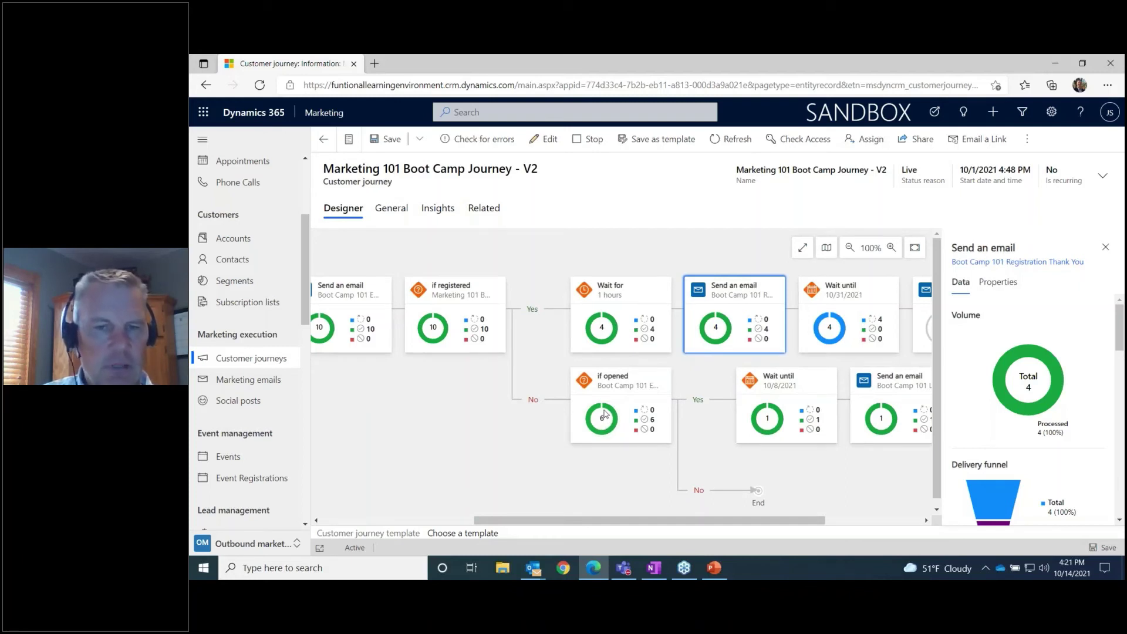
mouse_move(612, 416)
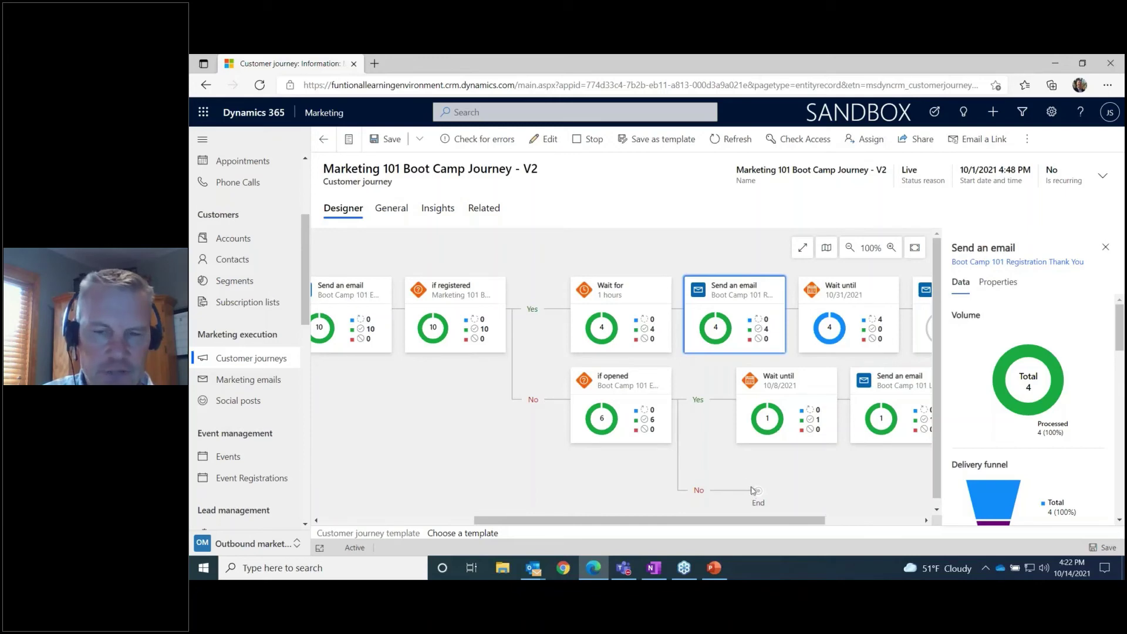
left_click_drag(767, 525, 776, 525)
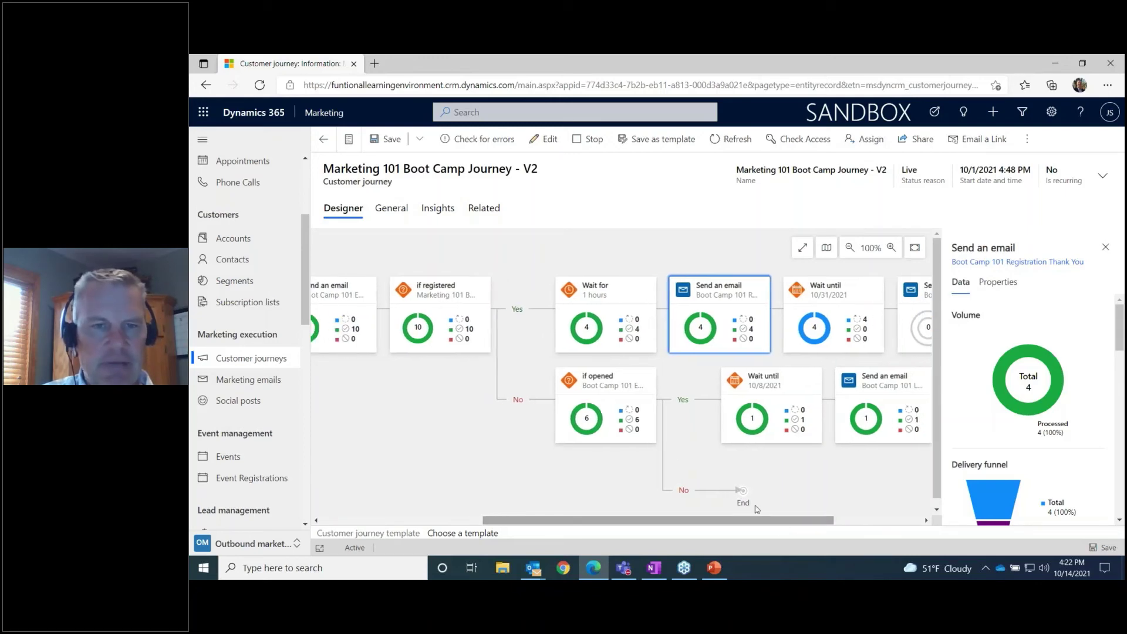
Show the journey's insights overview and examine the Email delivery results chart
left_click(435, 213)
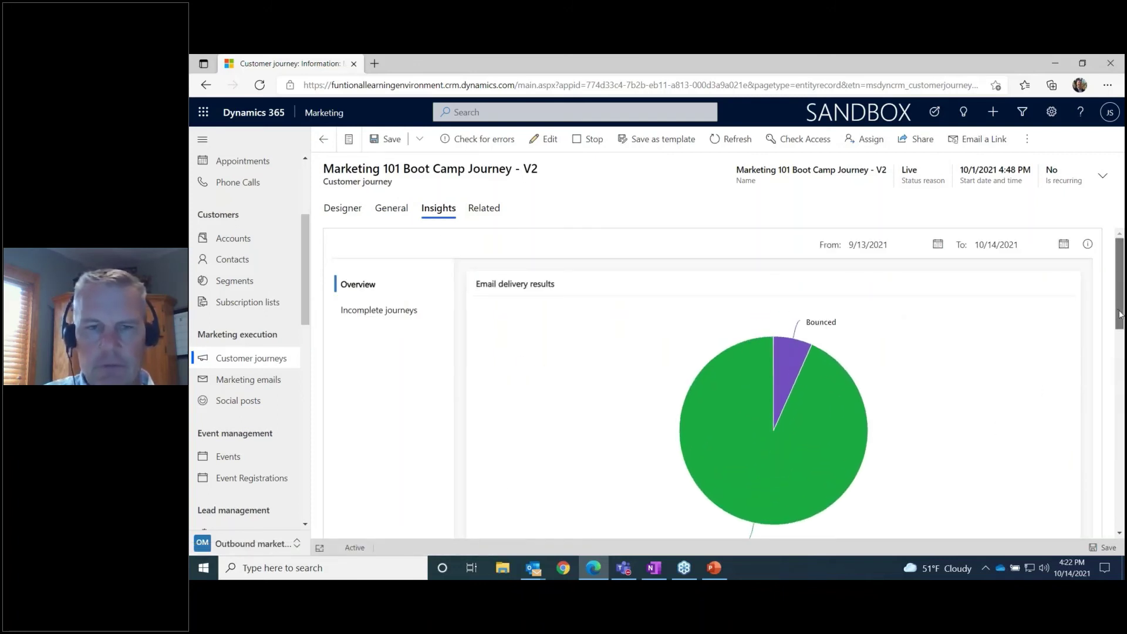
left_click_drag(1118, 315, 1119, 340)
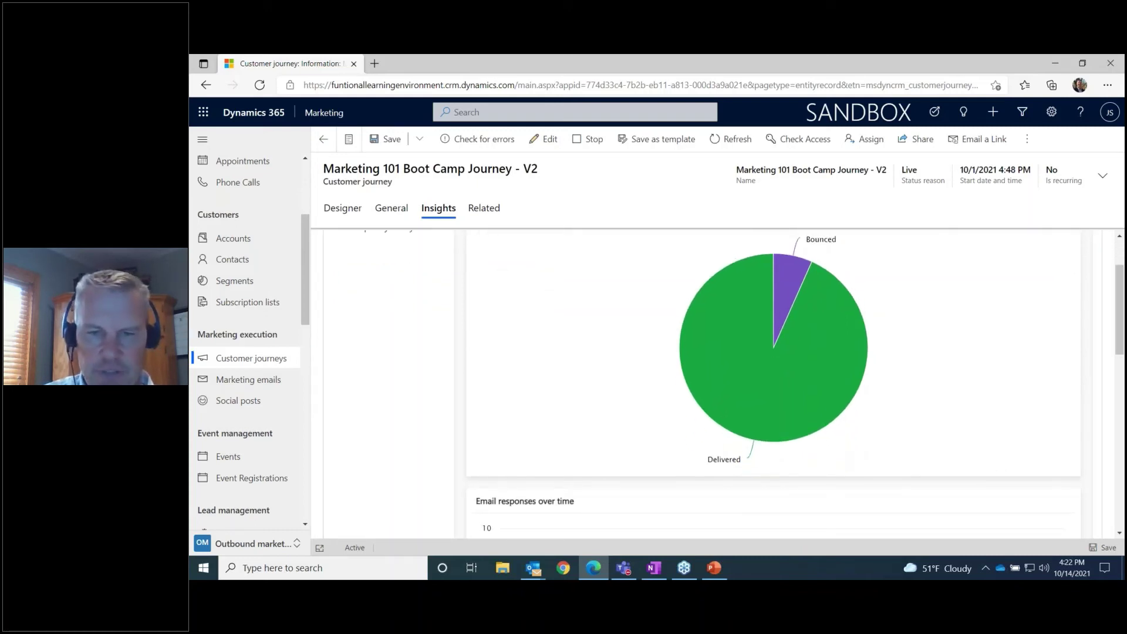
mouse_move(822, 344)
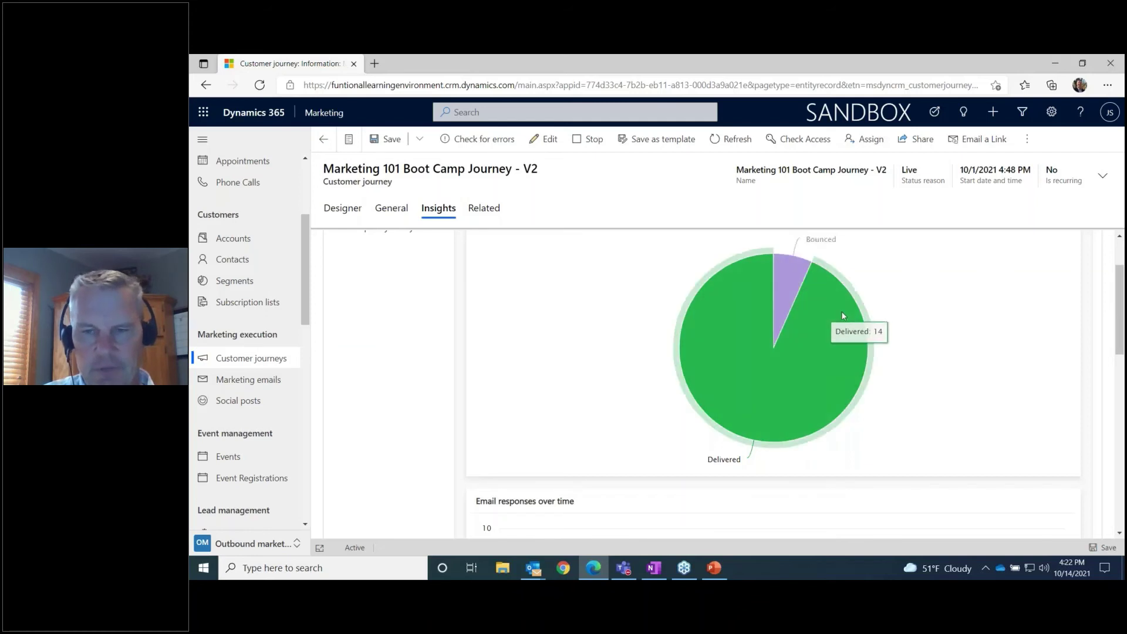
left_click_drag(1118, 320, 1121, 230)
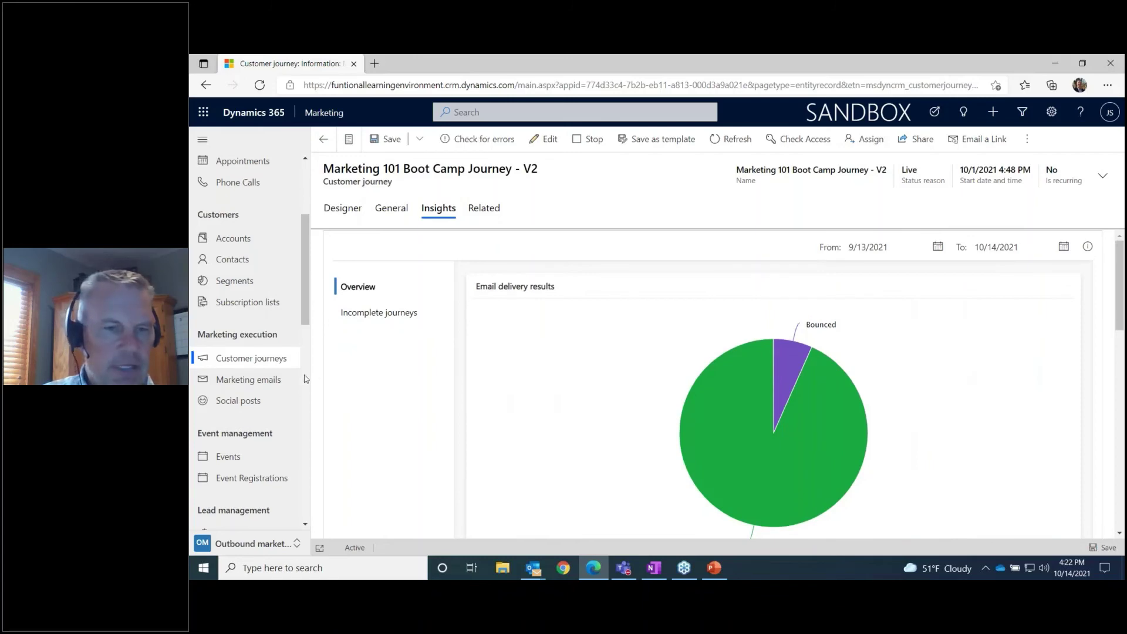
Widen the Name column in the active marketing emails list and open the live Boot Camp 101 Email Invite
left_click(249, 379)
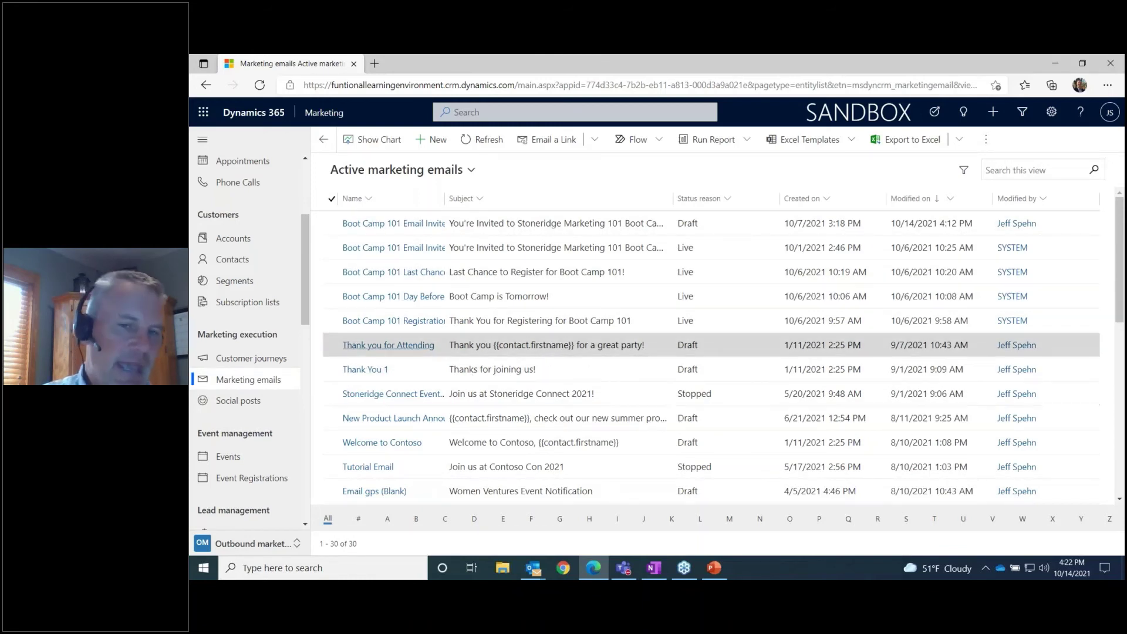
left_click_drag(444, 196, 479, 198)
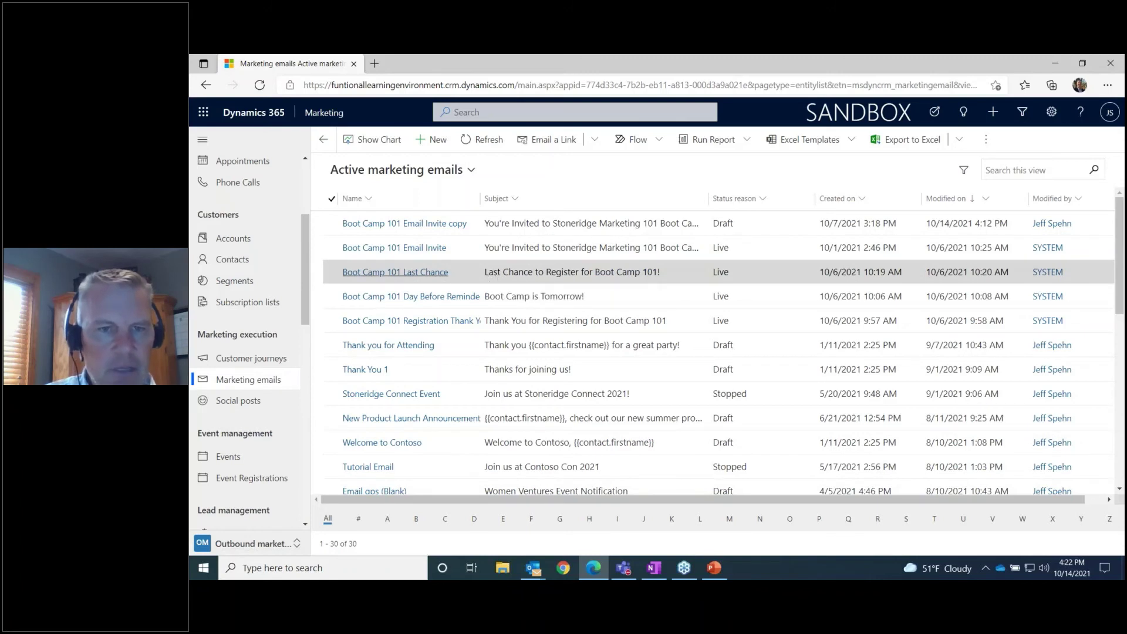
left_click(408, 247)
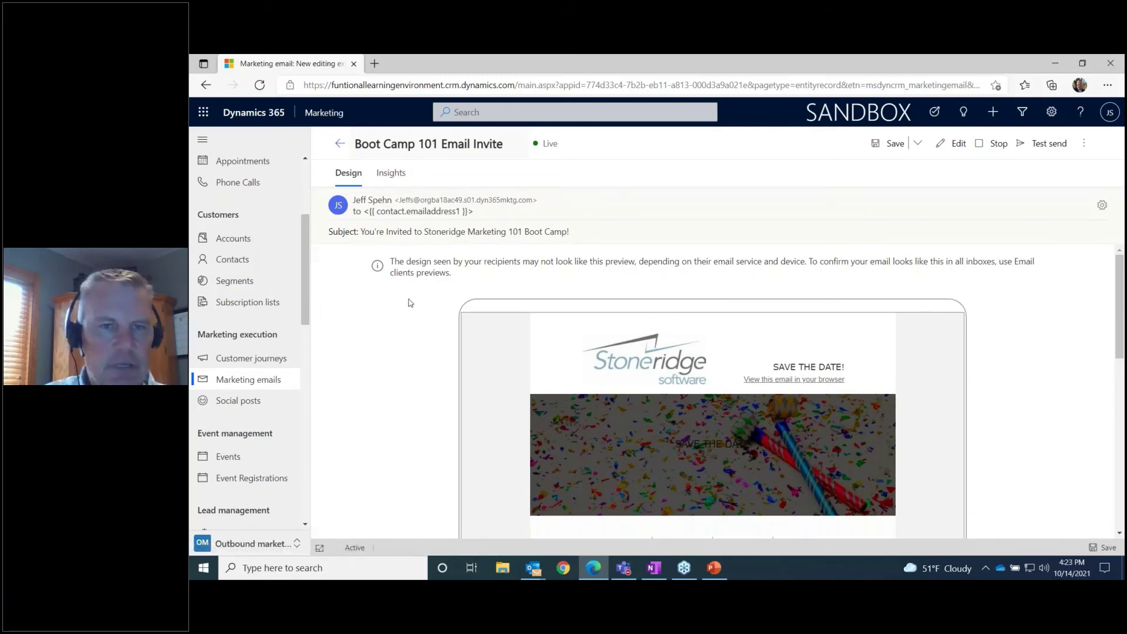
Show the invite email's insights and examine its overall data and the Responses over time chart
left_click(390, 173)
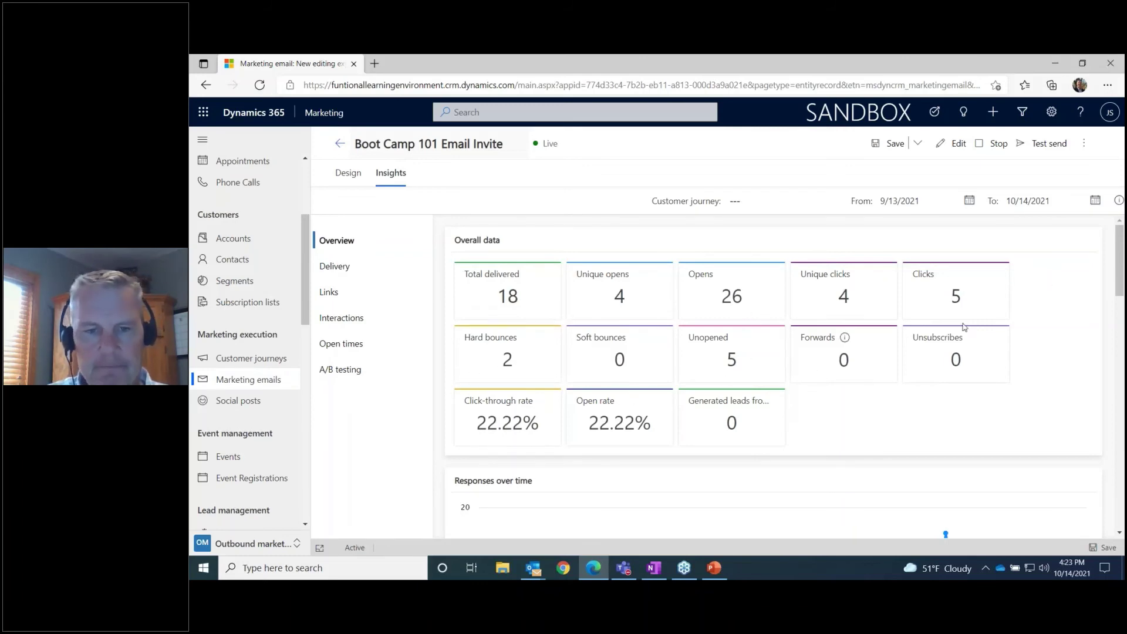
left_click_drag(1119, 295, 1121, 335)
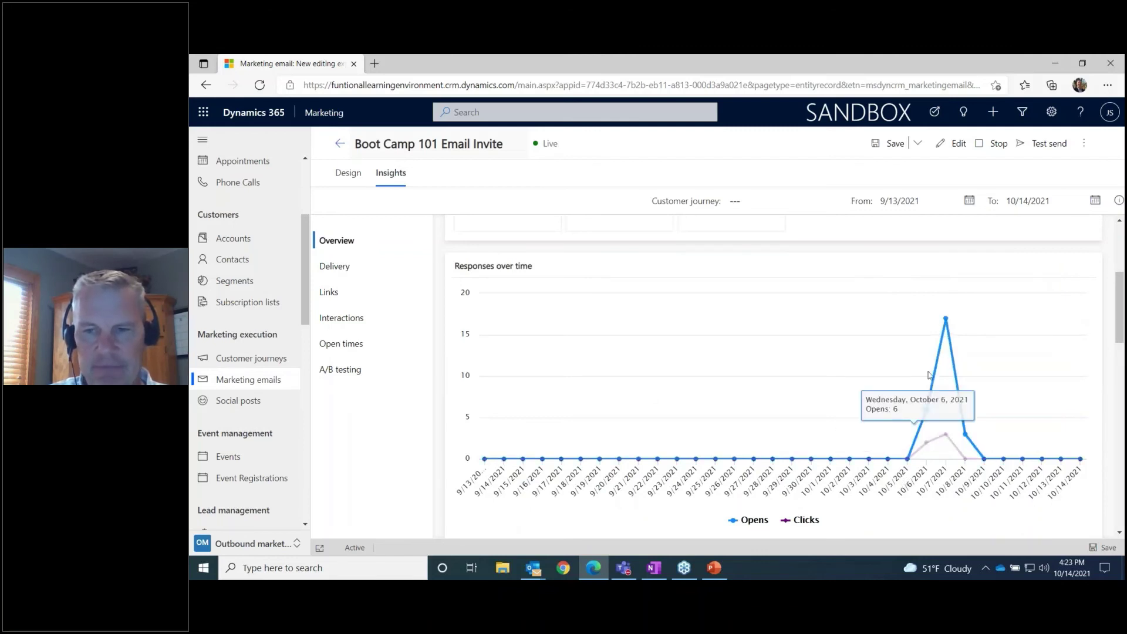
Review the invite's delivery insights and list the hard bounced emails among the failed deliveries
left_click(339, 267)
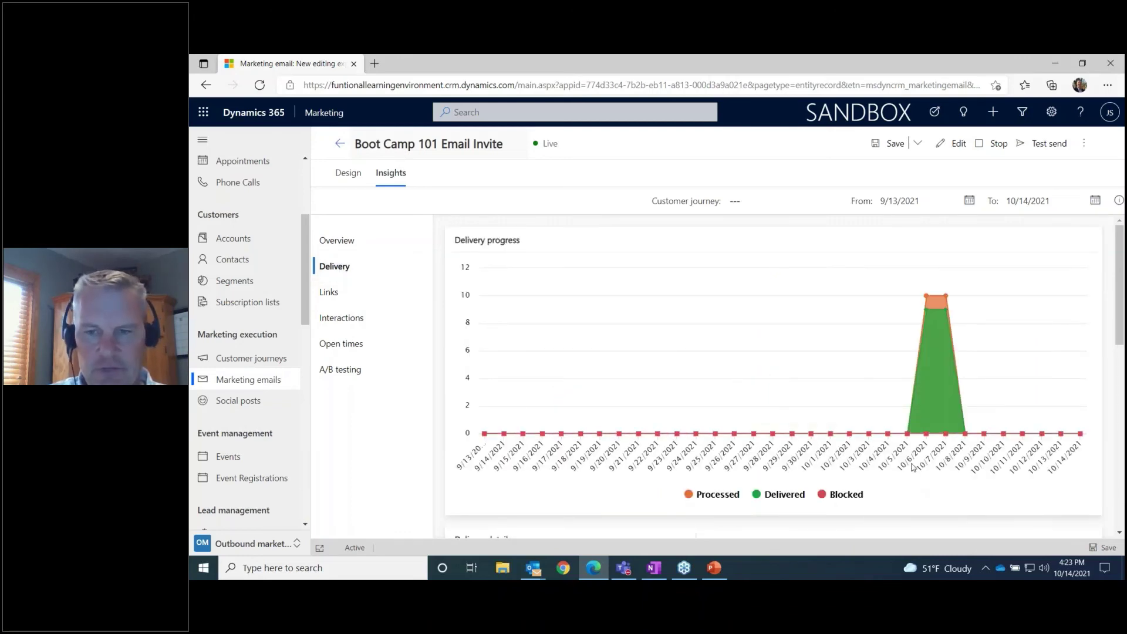
scroll(1121, 403, "down", 4)
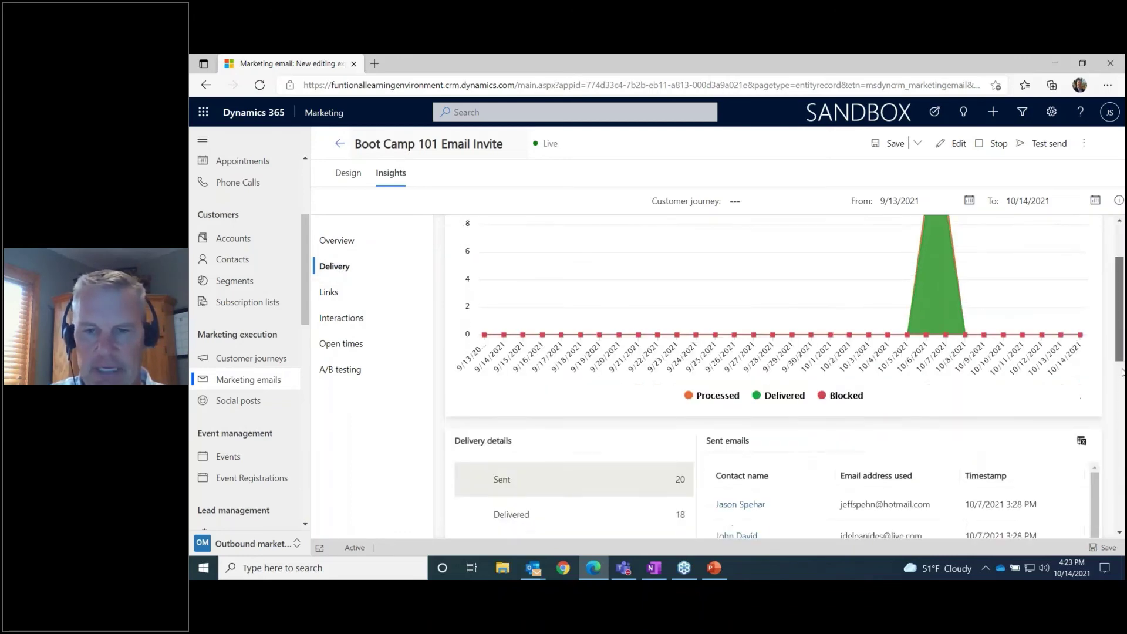
scroll(1121, 403, "down", 1)
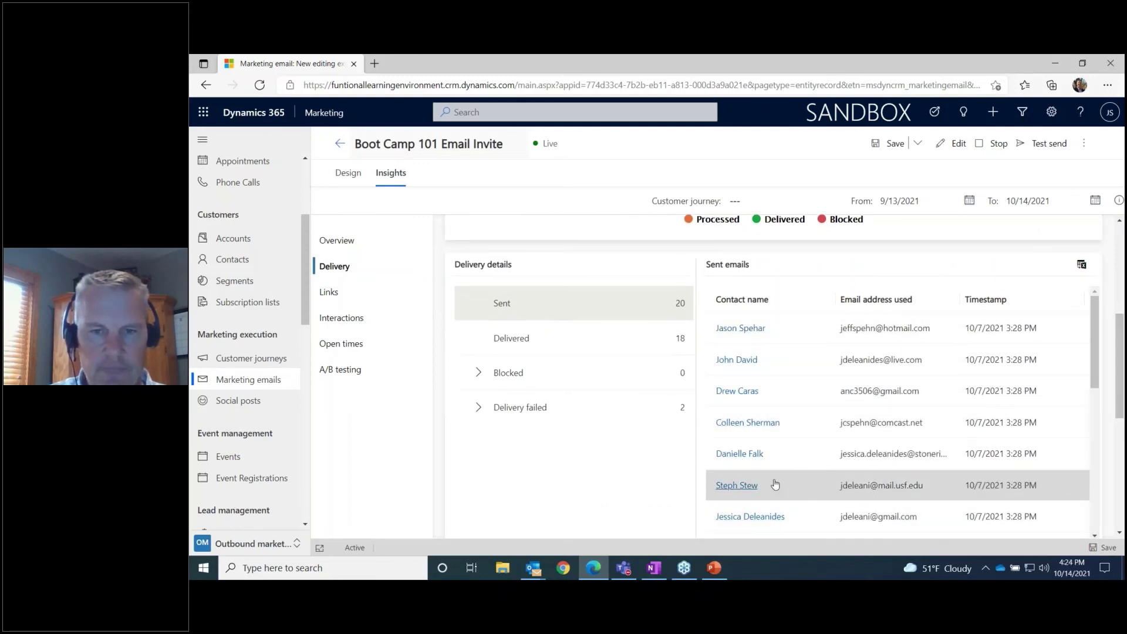
left_click(510, 413)
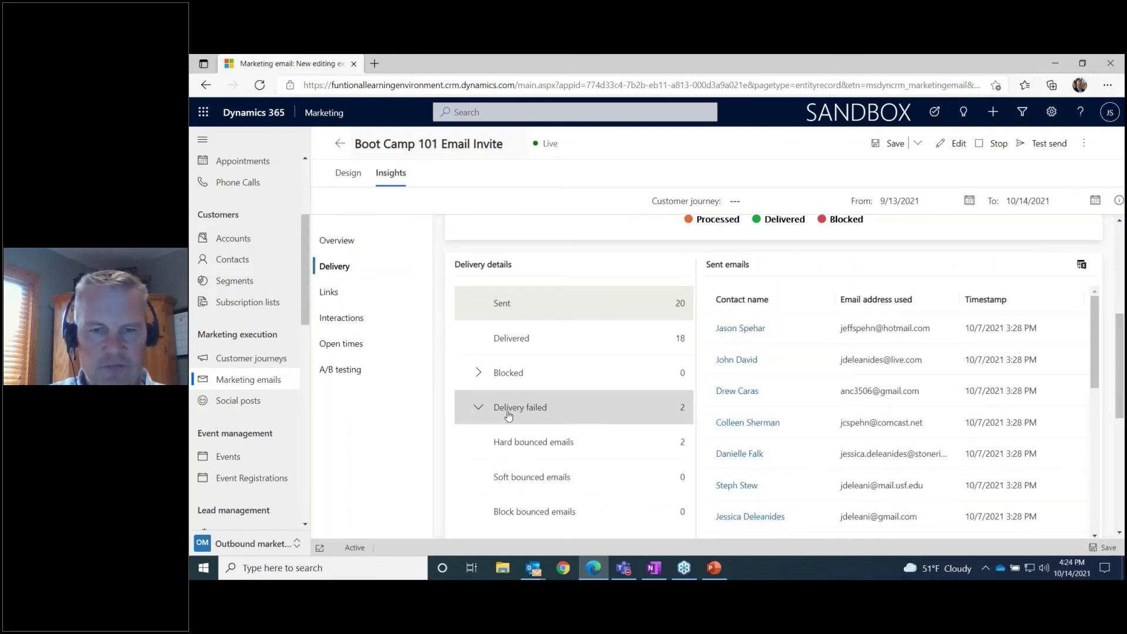
left_click(527, 446)
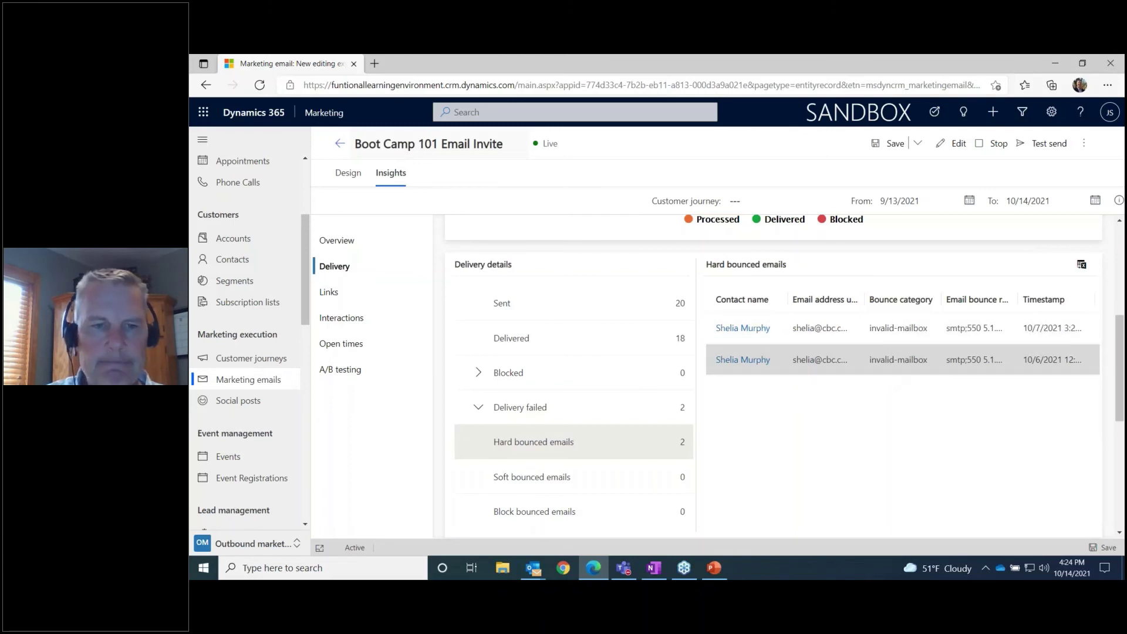
Review the invite's interactions timeline and opened emails, and list the contacts who clicked email links
left_click(340, 319)
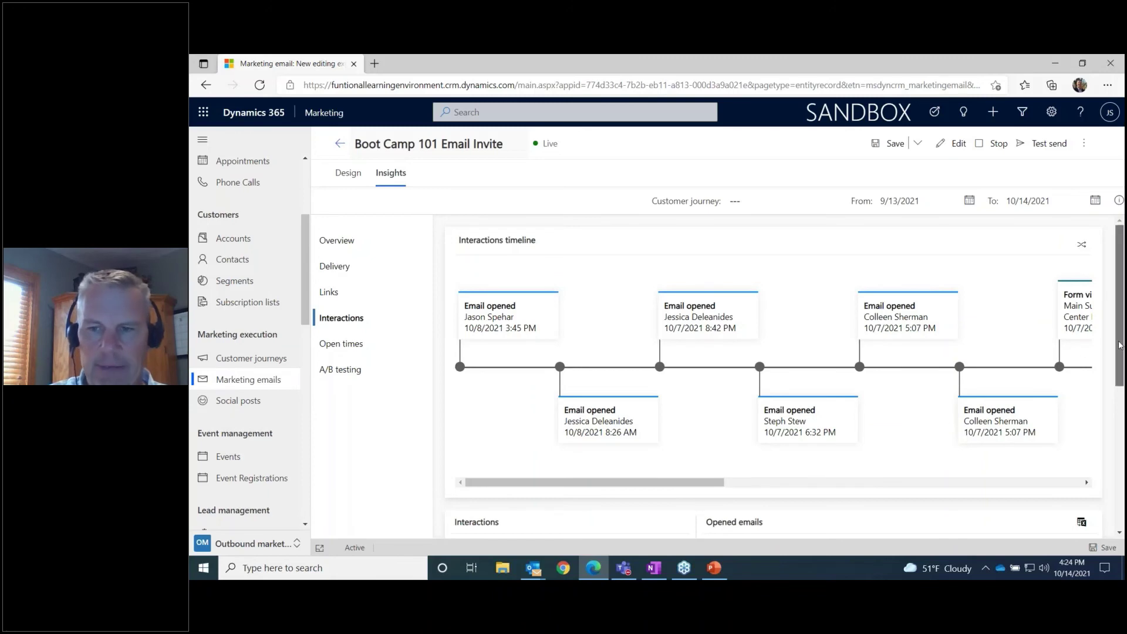
scroll(1112, 348, "down", 4)
scroll(787, 435, "down", 1)
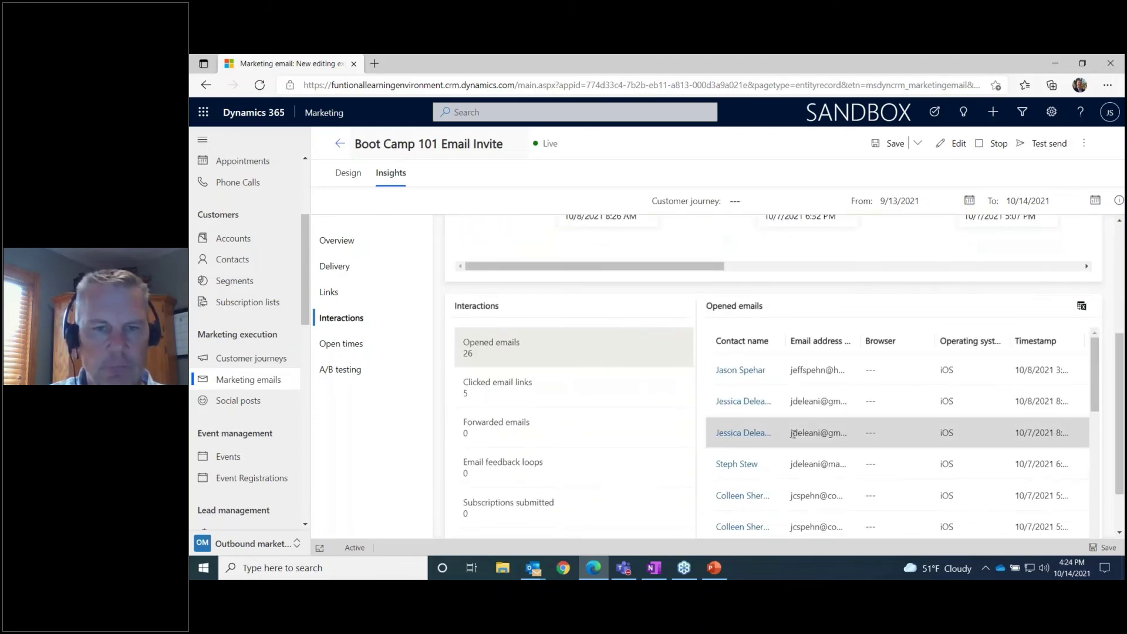
left_click(490, 399)
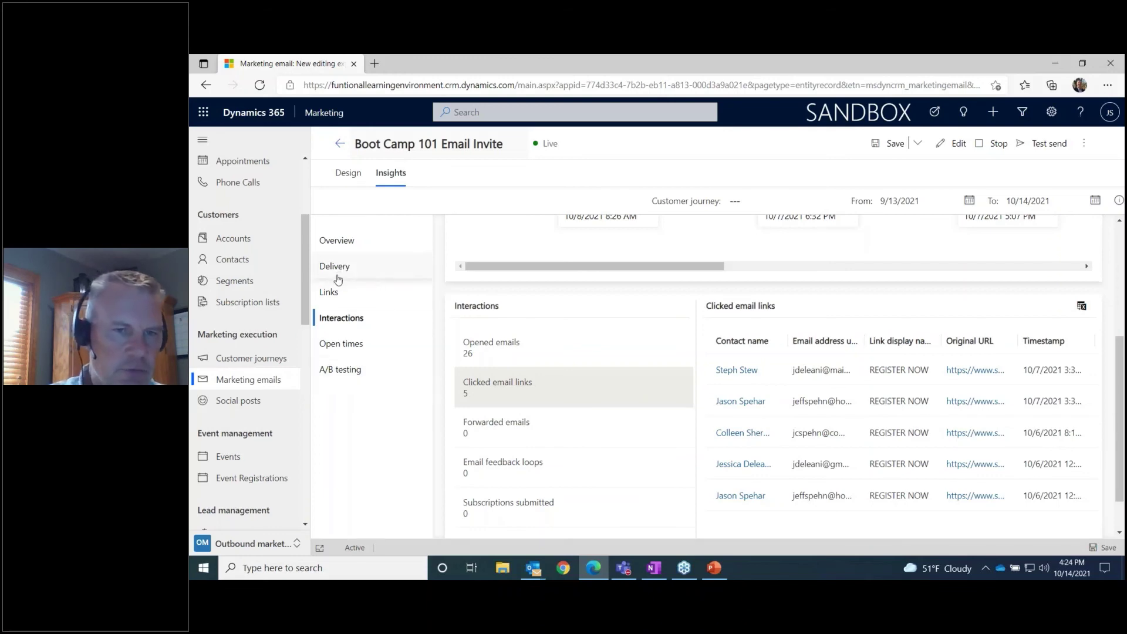
Show the invite's link insights and examine click map figures for the browser view link, registration button and Learn about us link
left_click(330, 292)
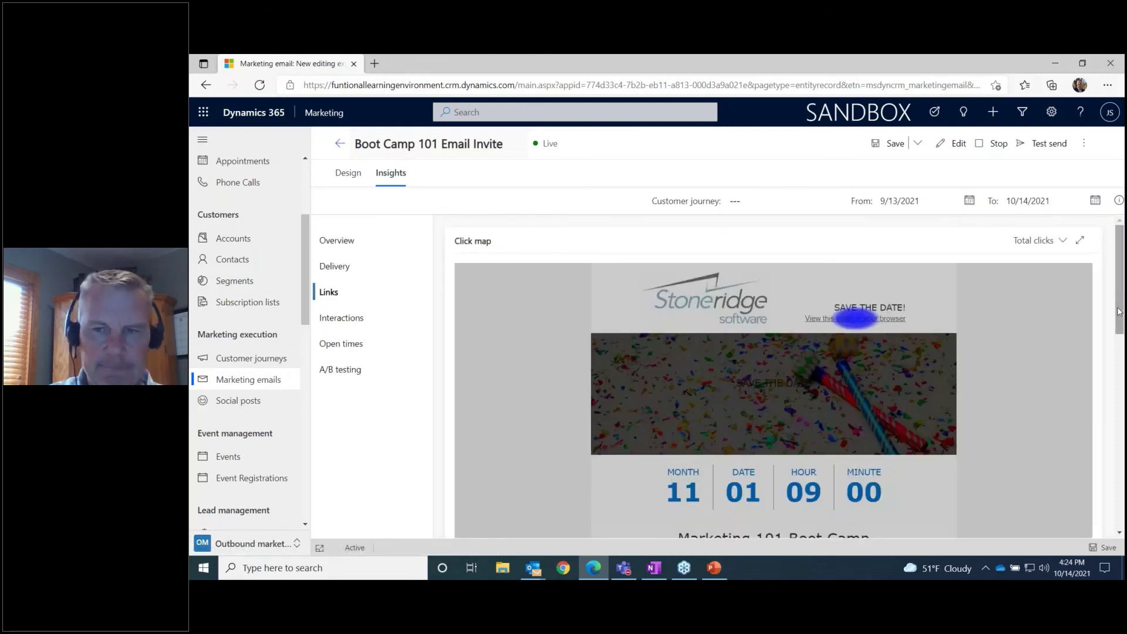
mouse_move(843, 322)
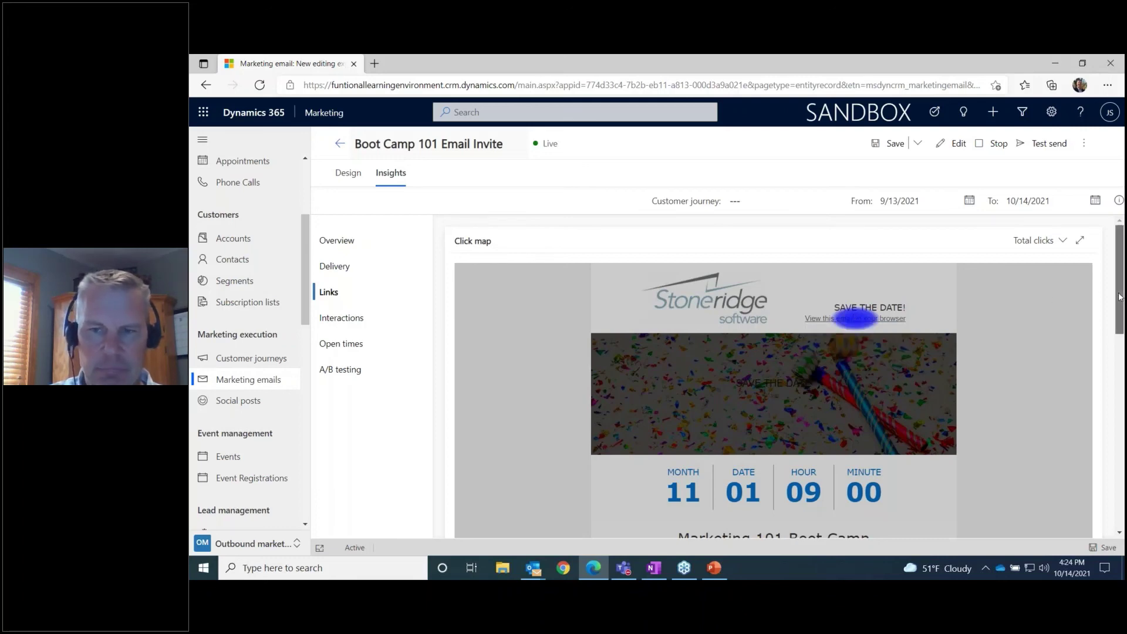
left_click_drag(1120, 297, 1120, 430)
mouse_move(796, 308)
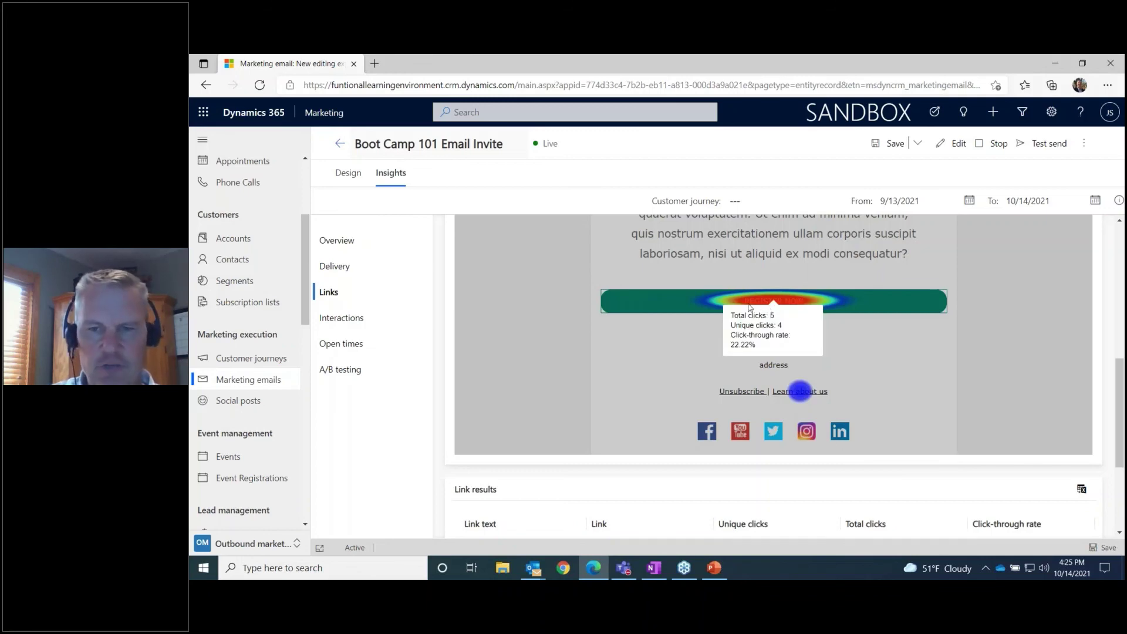
mouse_move(809, 386)
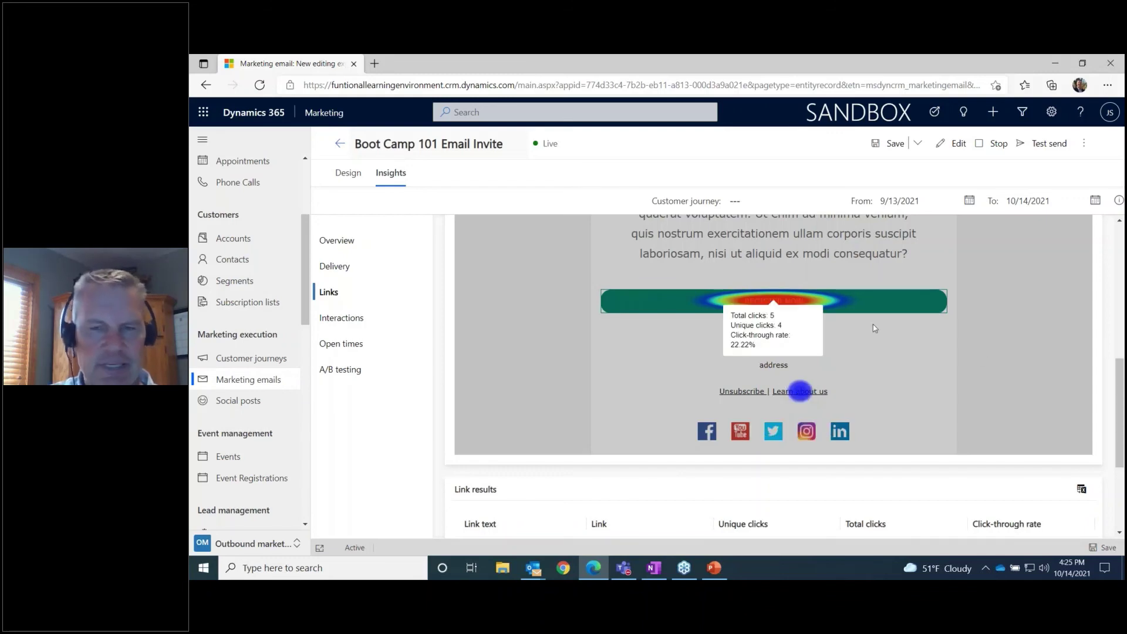
mouse_move(1120, 401)
left_mouse_down()
mouse_move(1119, 375)
mouse_move(1119, 390)
left_mouse_up()
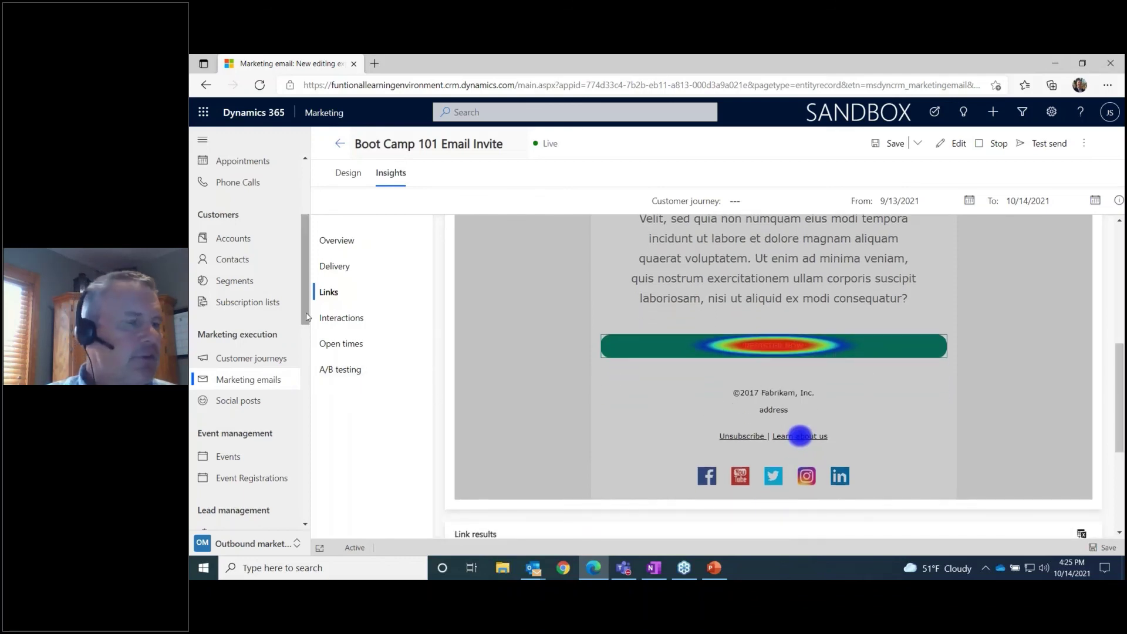
List the active segments sorted by creation date, newest first, and open the Marketing 101 Boot Camp Invitation List segment
scroll(308, 319, "up", 1)
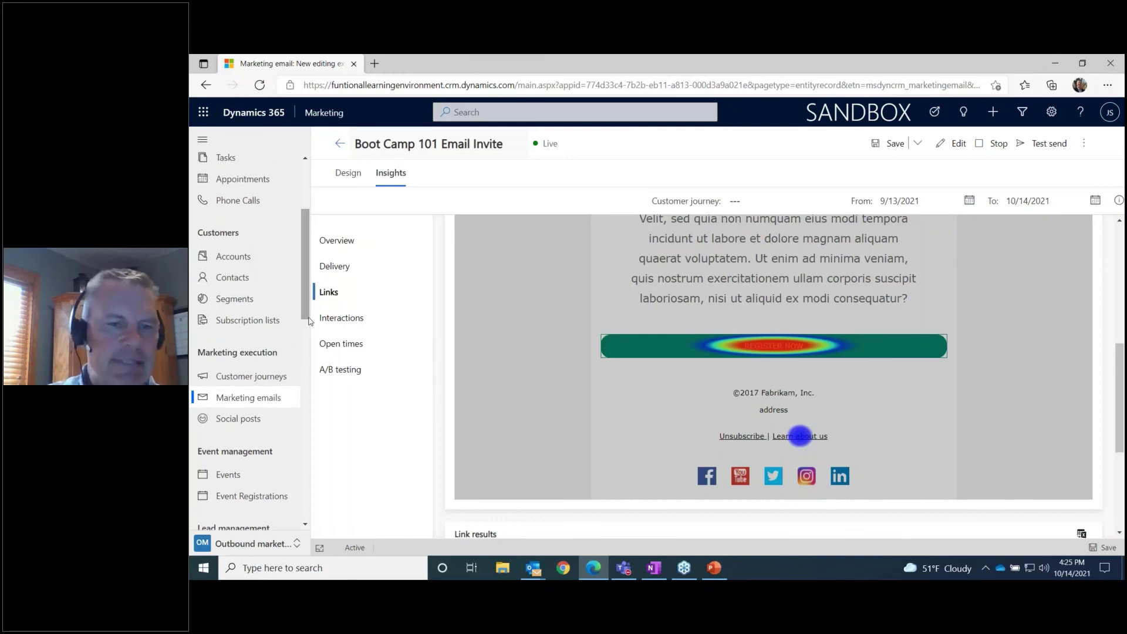
scroll(308, 321, "up", 1)
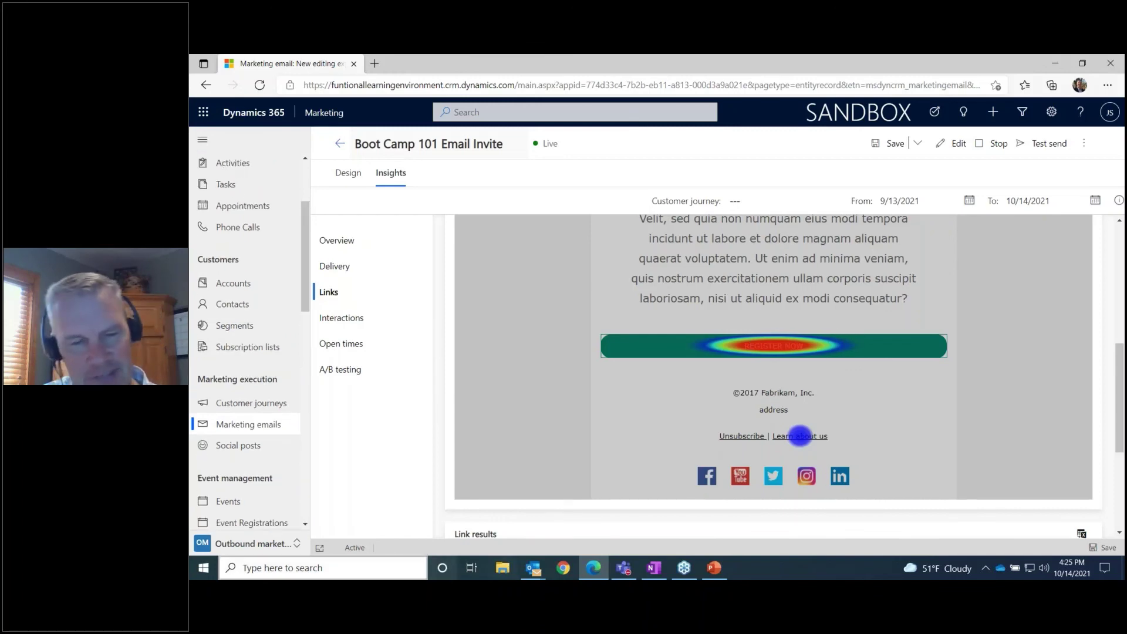
left_click(240, 331)
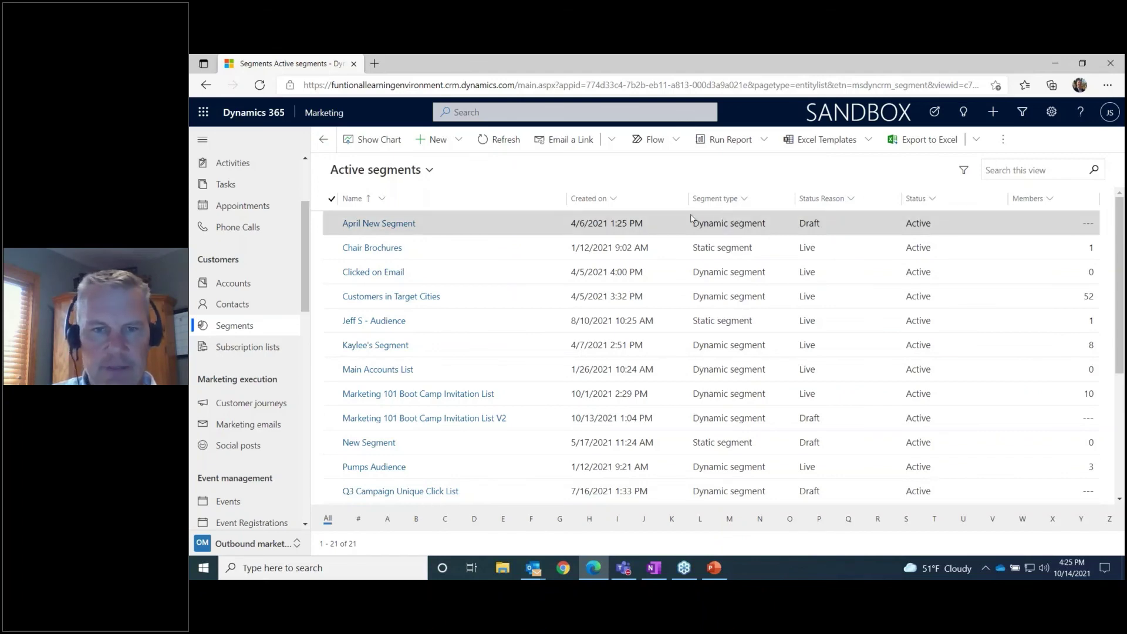
left_click(609, 200)
left_click(617, 246)
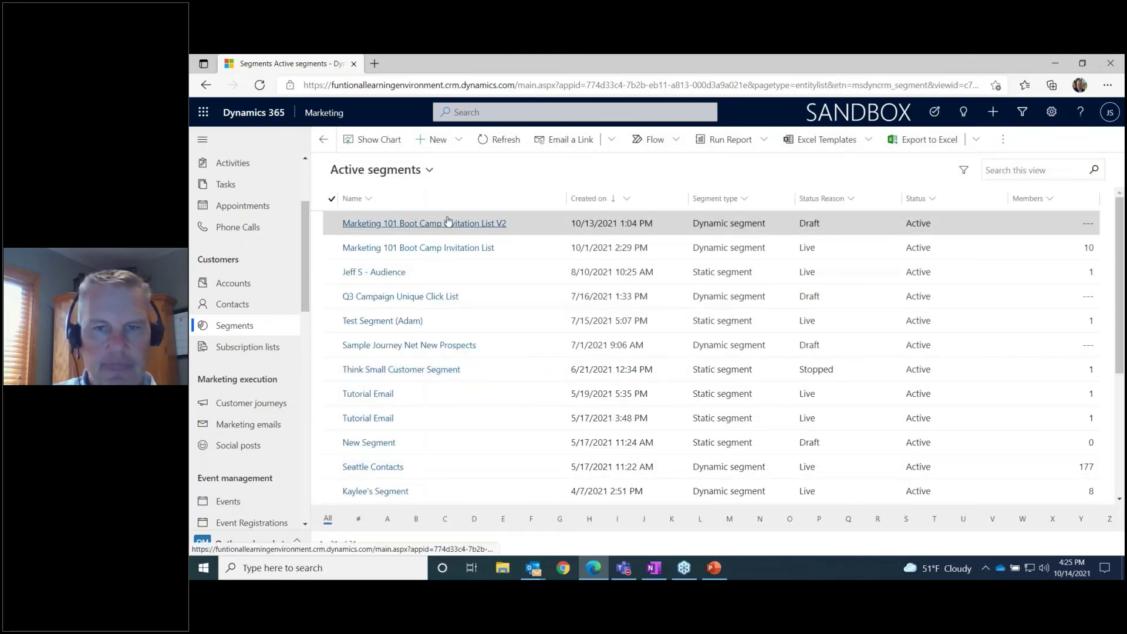
left_click(452, 251)
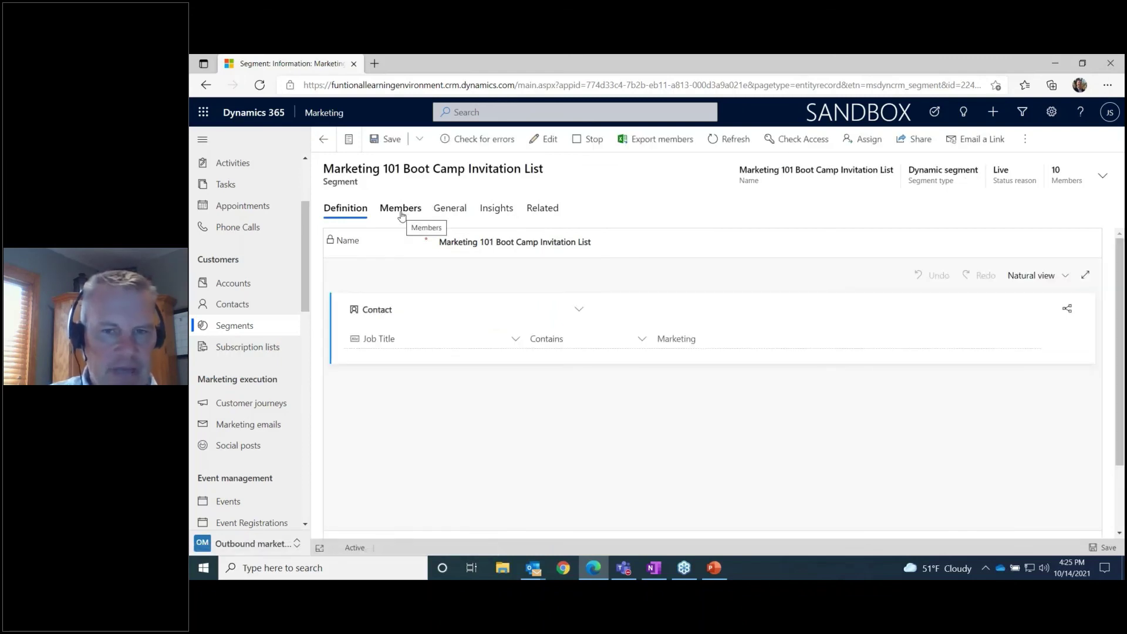
Show the segment's insights and examine the maximum members per day across the Segment members over time chart
left_click(494, 219)
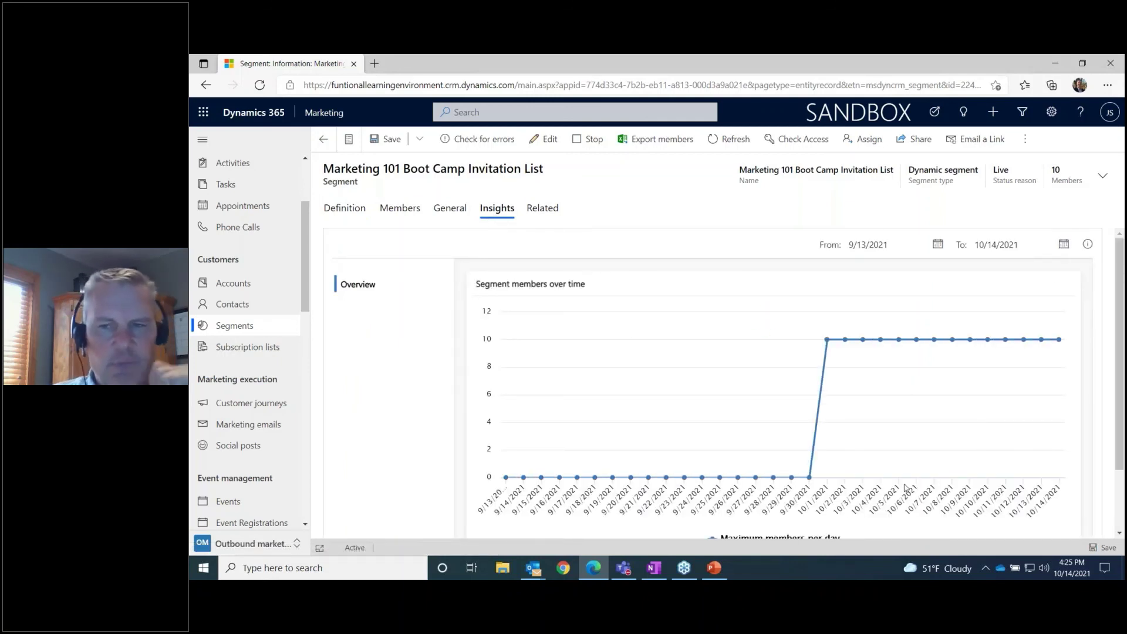
mouse_move(689, 437)
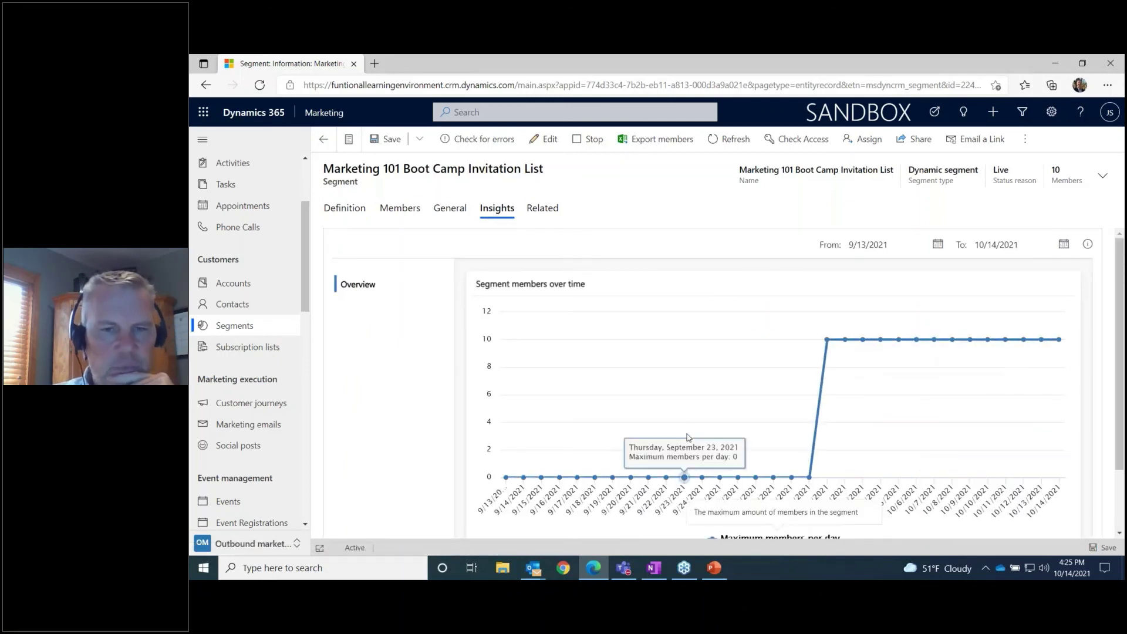
mouse_move(830, 382)
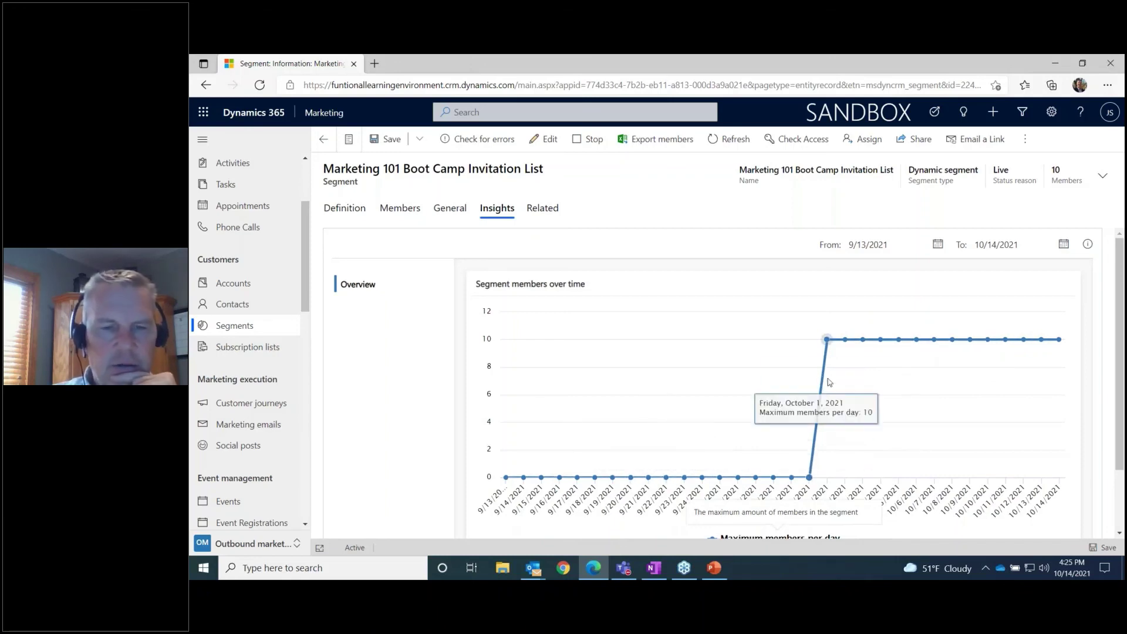
mouse_move(888, 345)
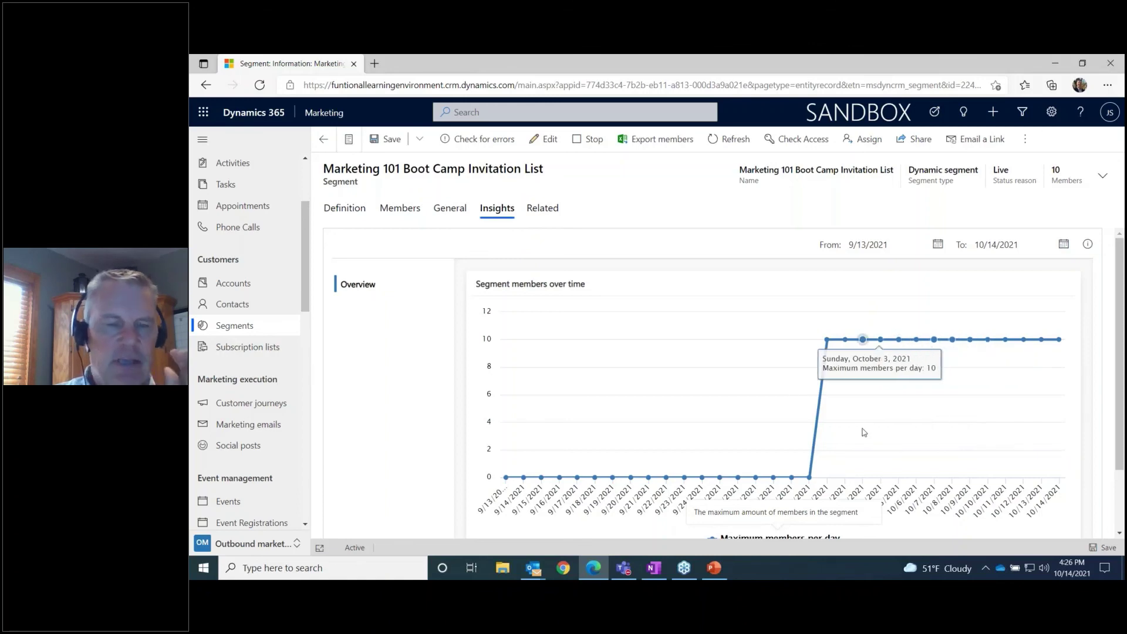
mouse_move(809, 402)
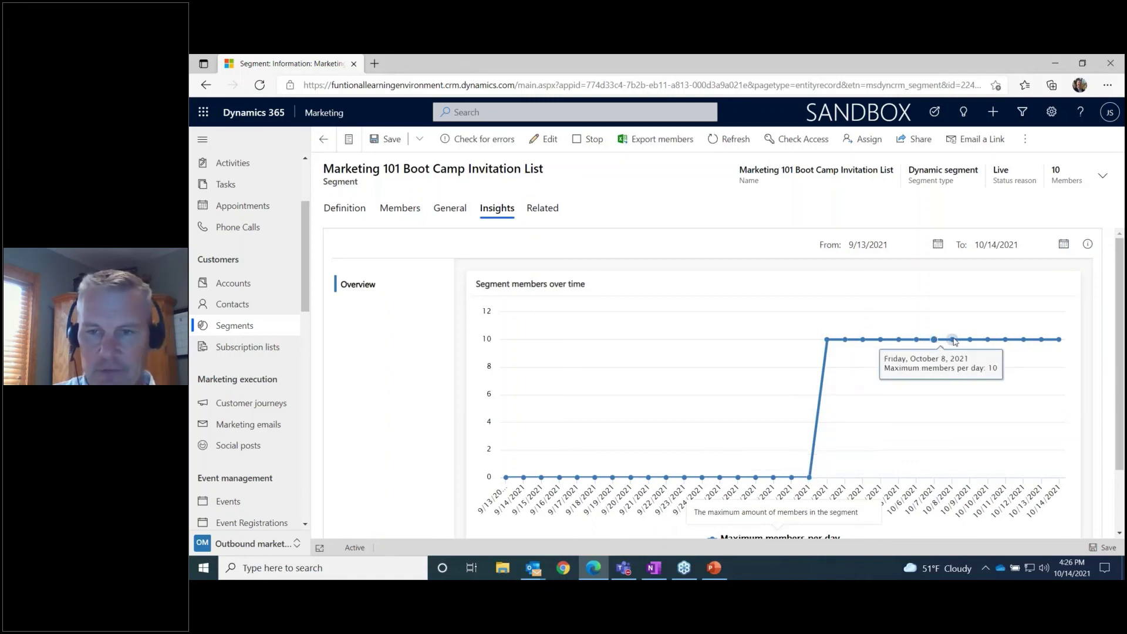
mouse_move(1065, 349)
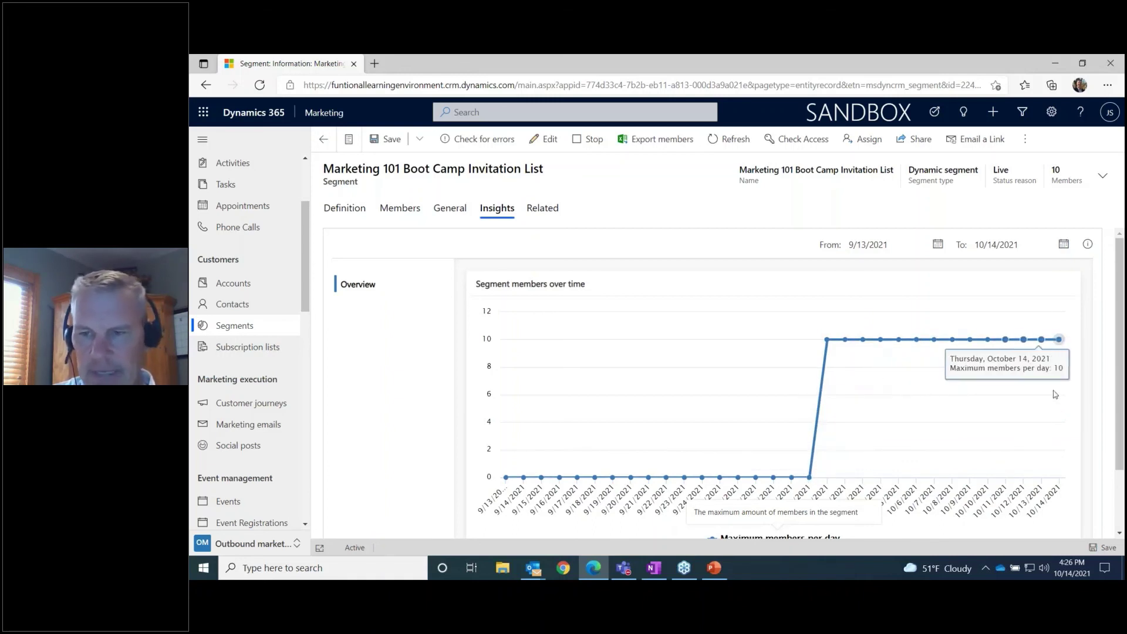